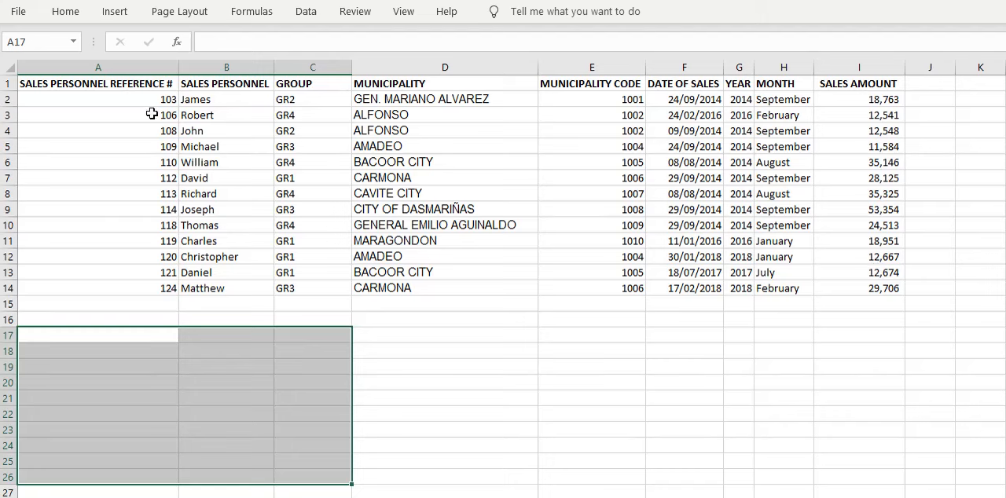
Review the sales table in A1:I14, including the personnel, group, municipality and sales amount entries in row 7
{"action": "left_click_drag", "start_coordinate": [151, 82], "coordinate": [857, 289]}
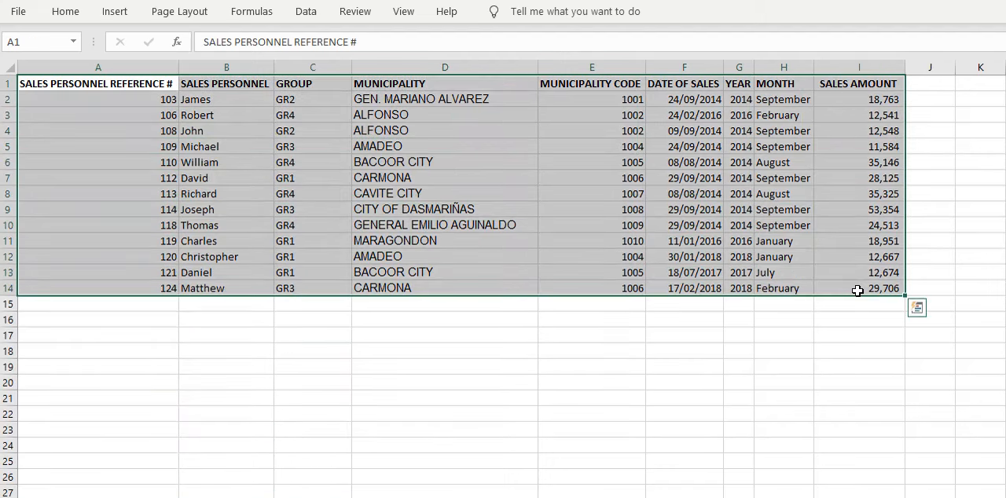
{"action": "left_click", "coordinate": [193, 178]}
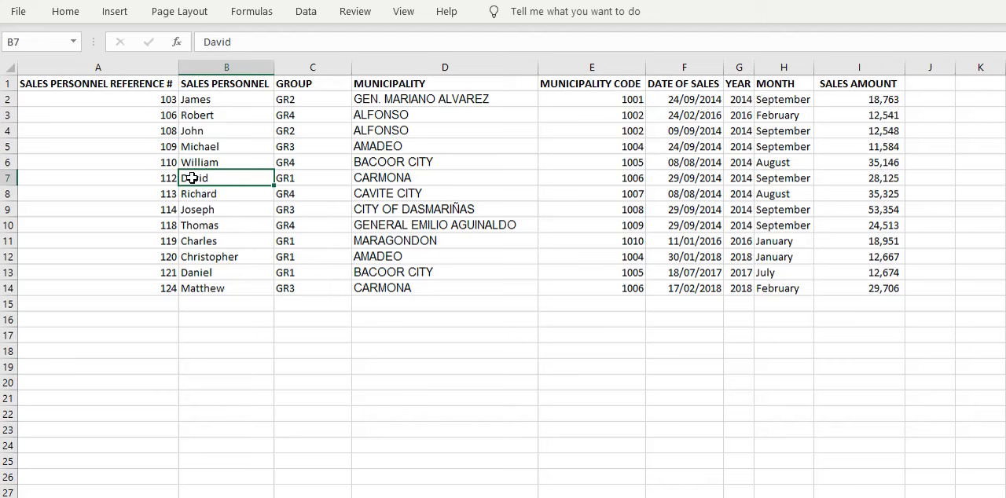
{"action": "left_click", "coordinate": [281, 179]}
{"action": "left_click", "coordinate": [416, 176]}
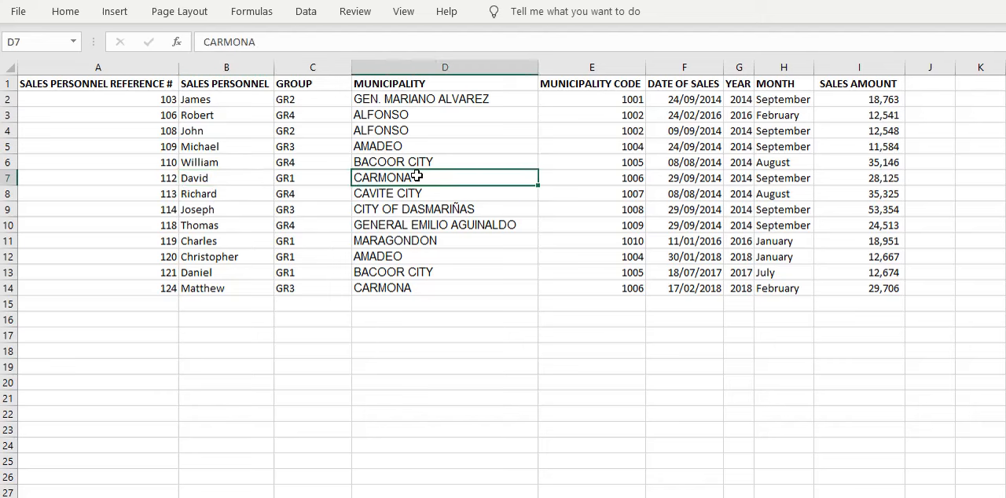
{"action": "left_click", "coordinate": [879, 178]}
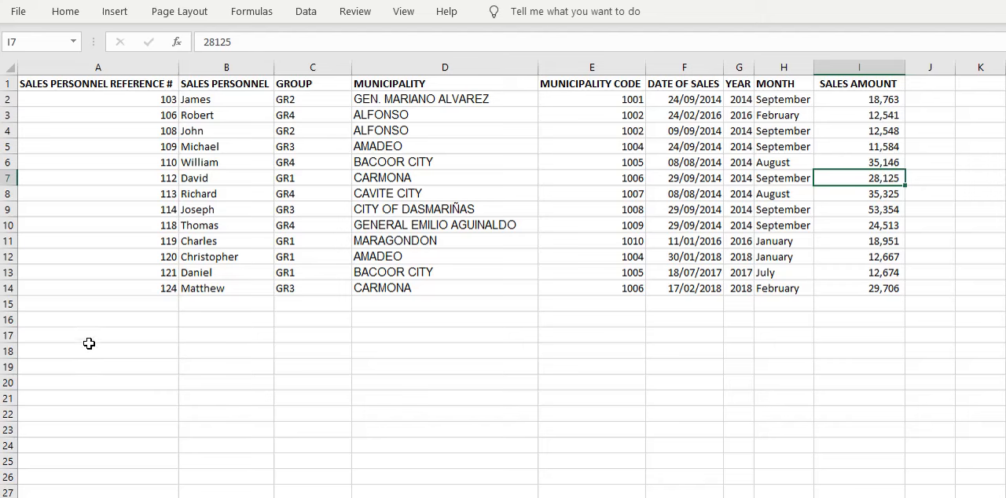
Copy the SALES PERSONNEL header from B1 to cell A19 below the table
{"action": "left_click", "coordinate": [212, 89]}
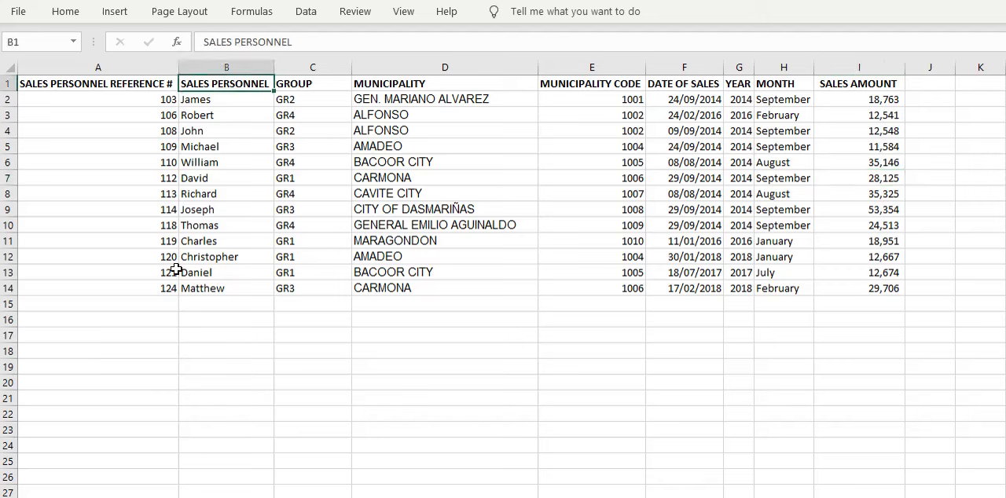
{"action": "key", "text": "ctrl+c"}
{"action": "left_click", "coordinate": [65, 382]}
{"action": "left_click", "coordinate": [84, 365]}
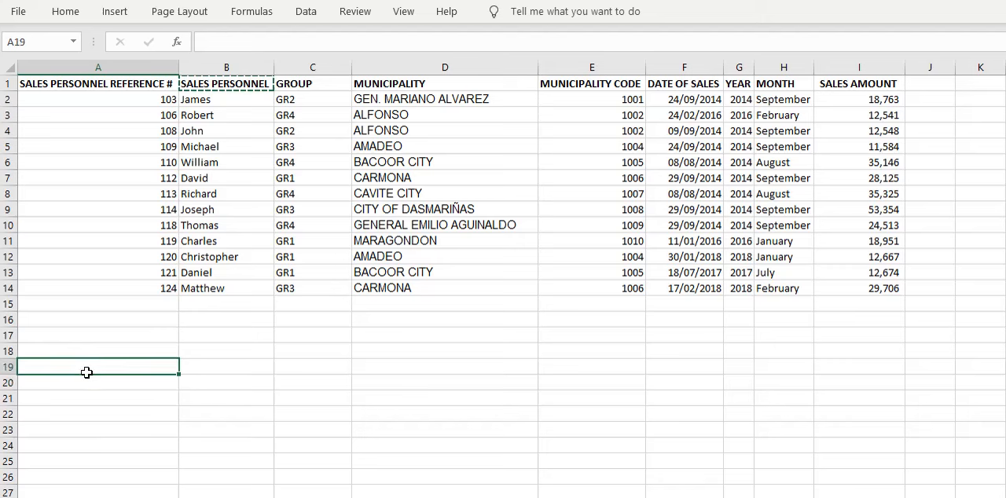
{"action": "key", "text": "ctrl+v"}
{"action": "left_click", "coordinate": [368, 387]}
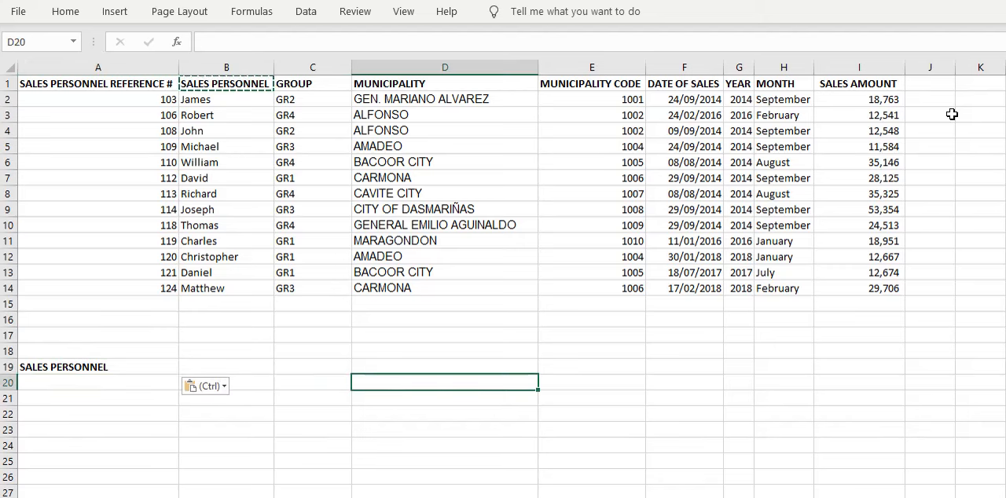
Copy the SALES AMOUNT header from I1 to cell B19, beside the SALES PERSONNEL header
{"action": "left_click", "coordinate": [897, 83]}
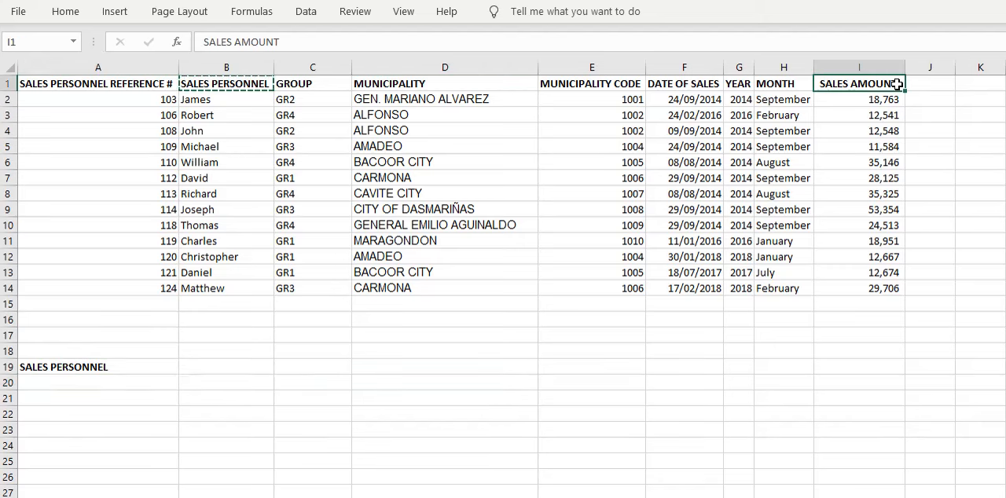
{"action": "key", "text": "ctrl+c"}
{"action": "left_click", "coordinate": [185, 366]}
{"action": "key", "text": "ctrl+v"}
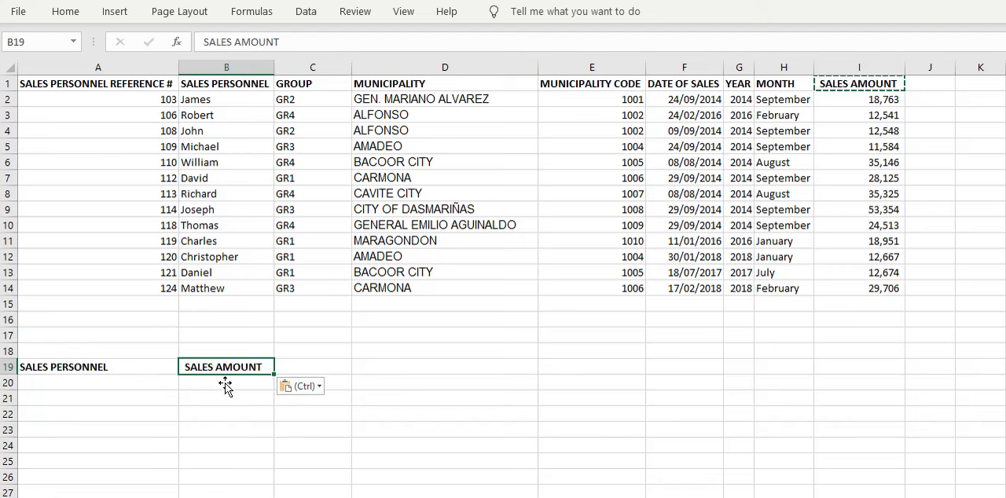
{"action": "left_click", "coordinate": [236, 429]}
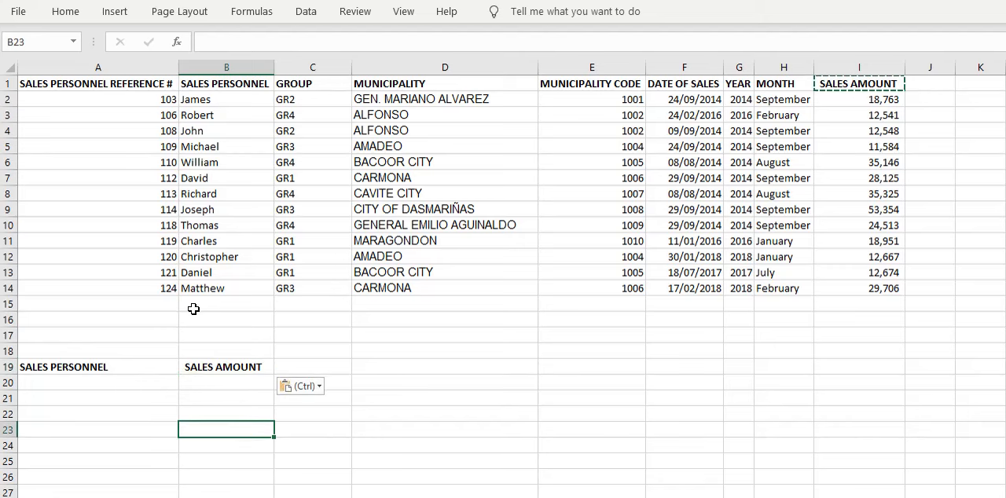
Copy the salesperson's name from B10 into A20 under the SALES PERSONNEL header
{"action": "left_click", "coordinate": [206, 229]}
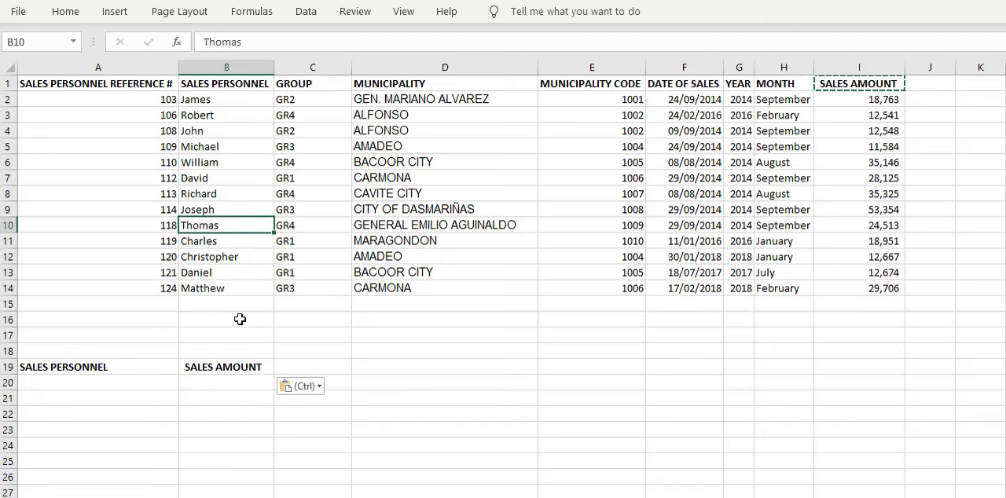
{"action": "key", "text": "ctrl+c"}
{"action": "left_click", "coordinate": [69, 385]}
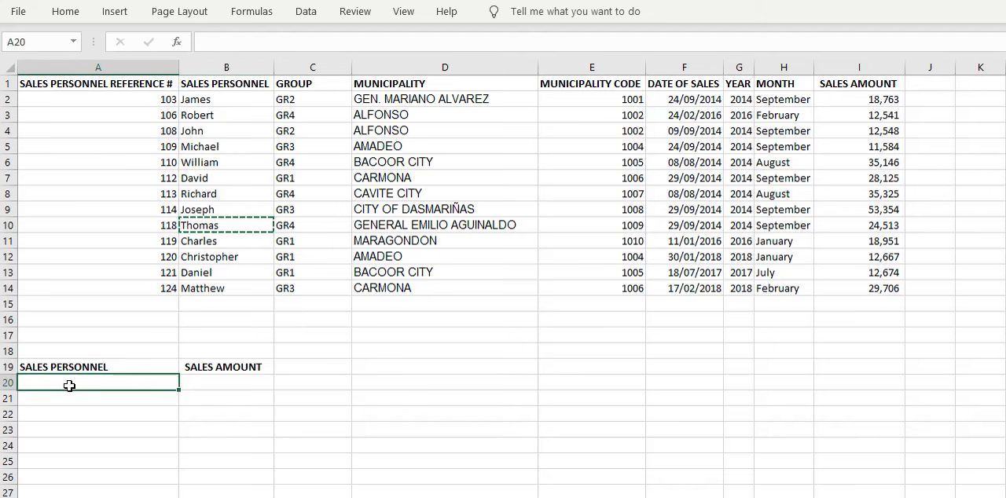
{"action": "key", "text": "ctrl+v"}
Begin a VLOOKUP formula in B20 with A20 as the lookup value
{"action": "left_click", "coordinate": [260, 384]}
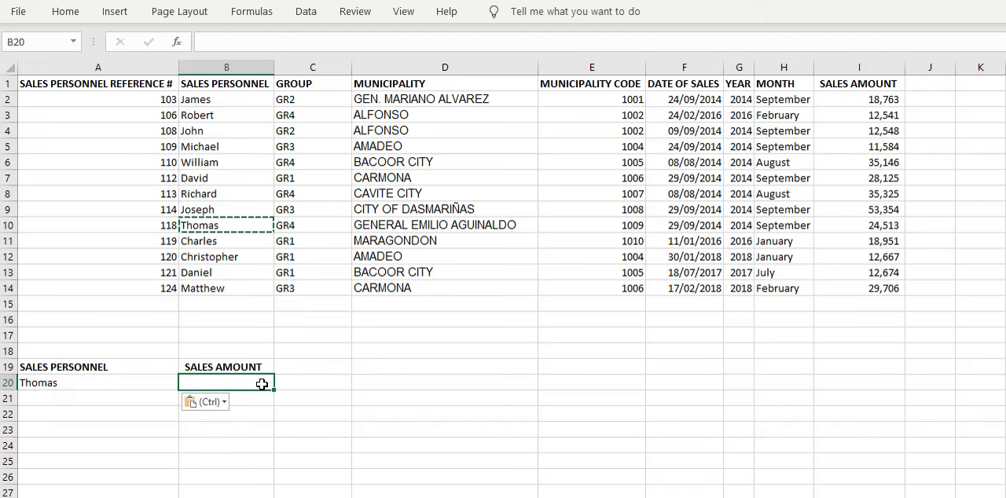
{"action": "type", "text": "=VLO"}
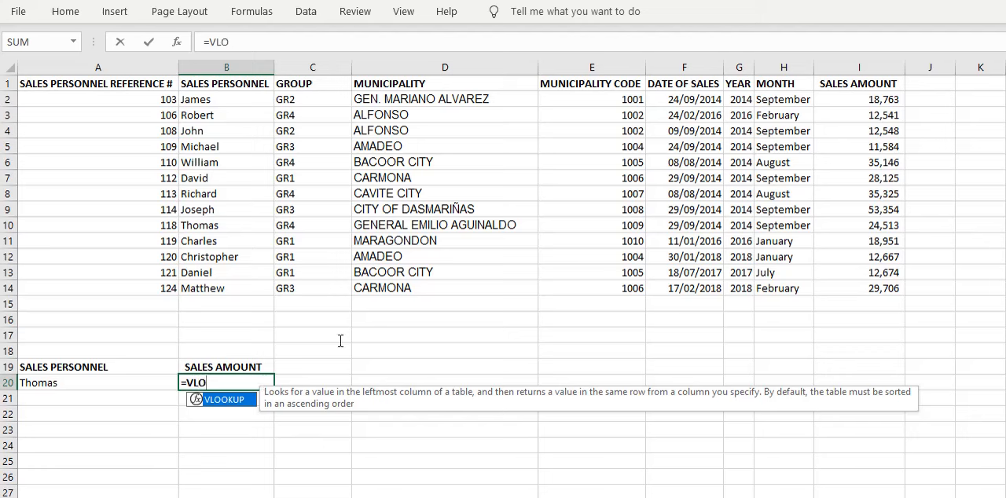
{"action": "double_click", "coordinate": [227, 408]}
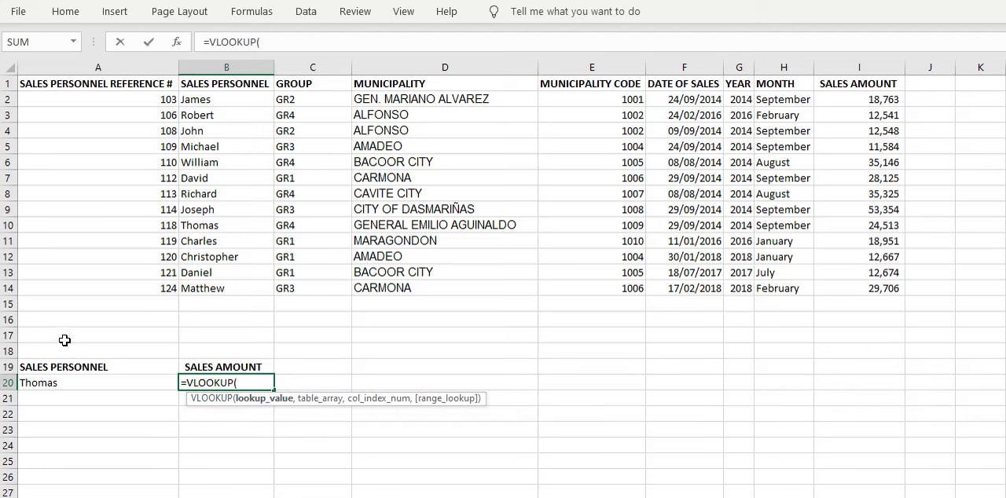
{"action": "left_click", "coordinate": [47, 384]}
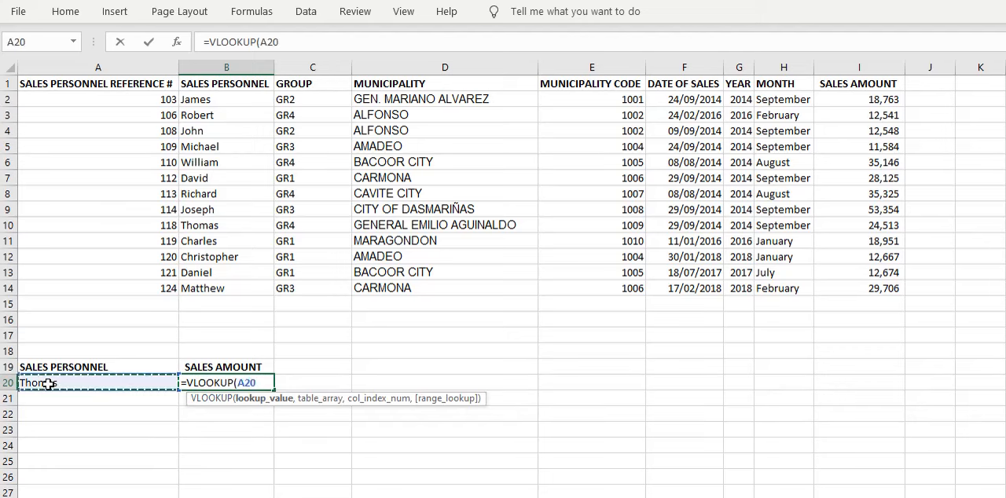
{"action": "type", "text": ","}
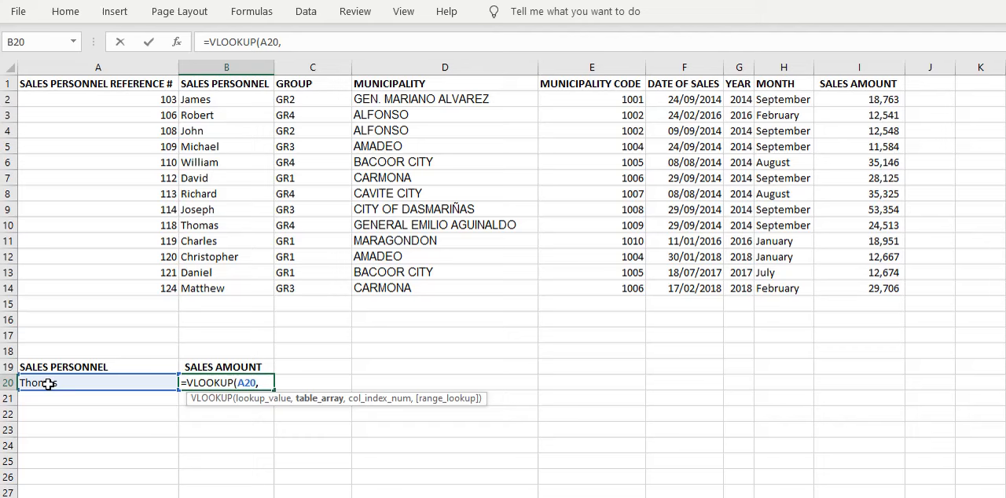
Set the VLOOKUP table array in B20 to the absolute range $B$1:$I$14
{"action": "left_click", "coordinate": [104, 83]}
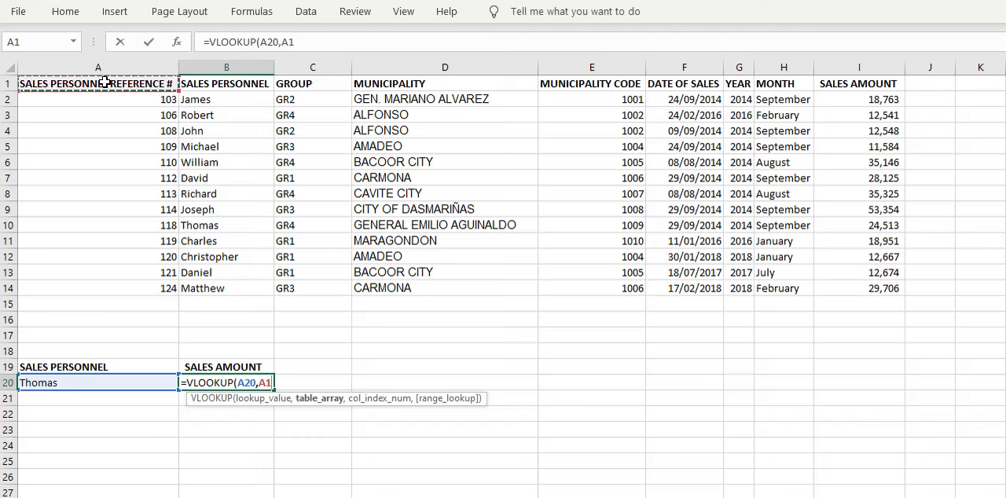
{"action": "left_click_drag", "start_coordinate": [104, 83], "coordinate": [870, 288]}
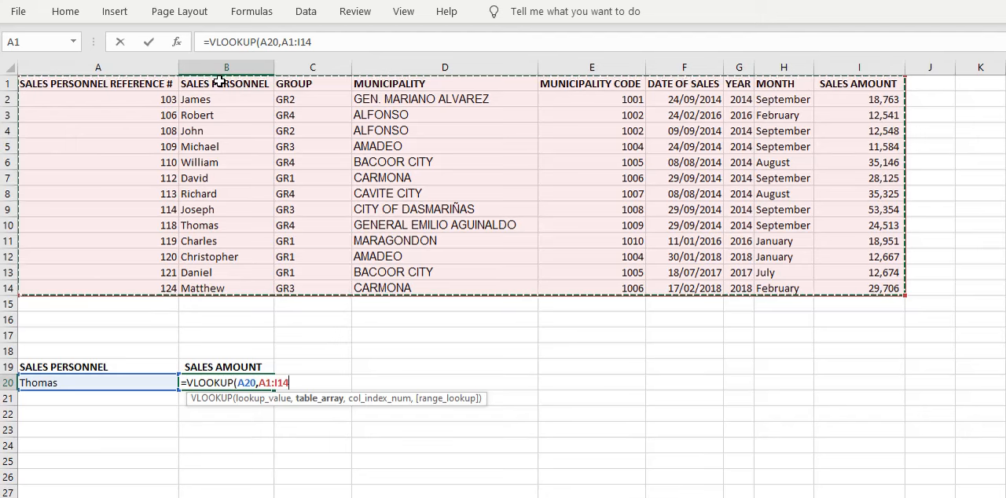
{"action": "left_click_drag", "start_coordinate": [220, 82], "coordinate": [226, 284]}
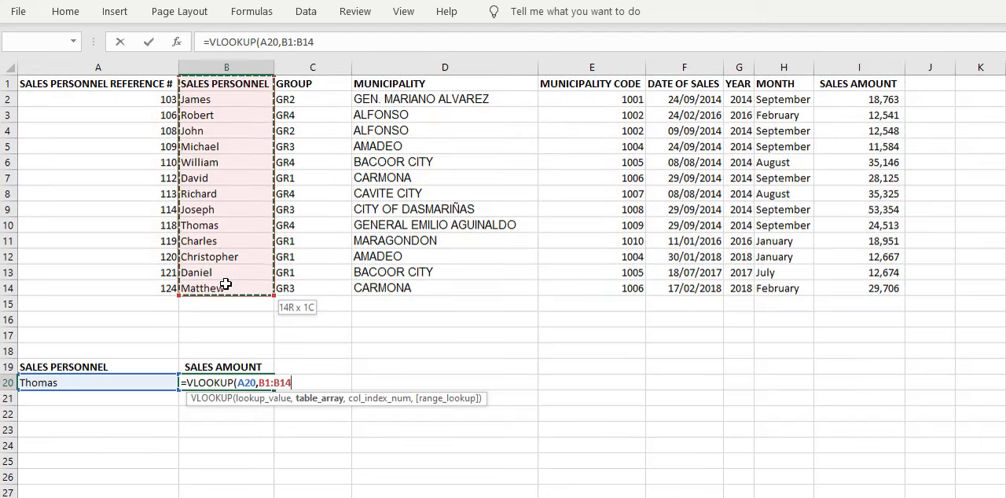
{"action": "left_click_drag", "start_coordinate": [226, 284], "coordinate": [853, 284]}
{"action": "left_click", "coordinate": [269, 376]}
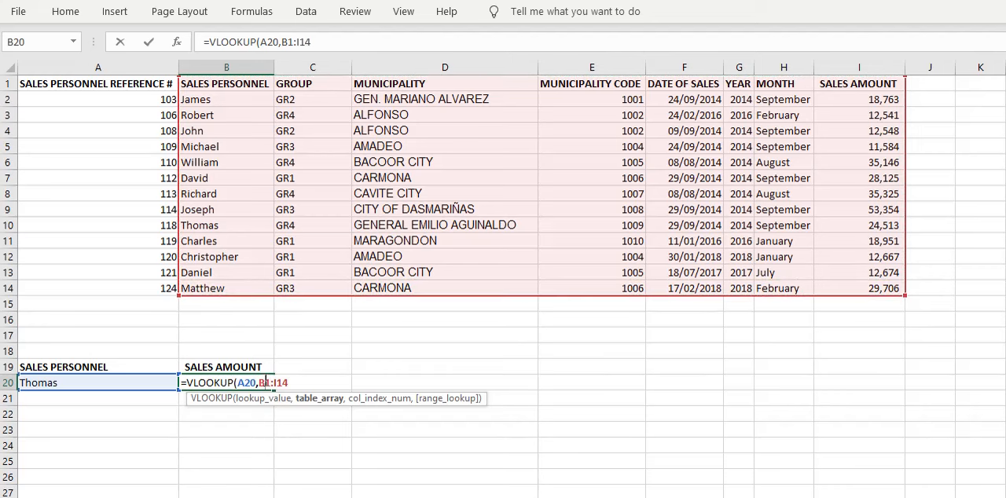
{"action": "key", "text": "F4"}
{"action": "left_click", "coordinate": [293, 382]}
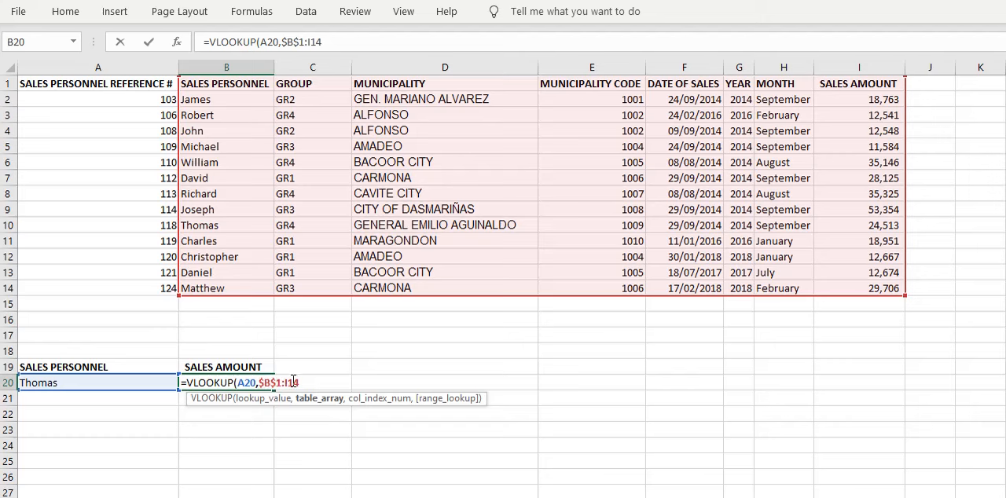
{"action": "key", "text": "F4"}
{"action": "type", "text": ","}
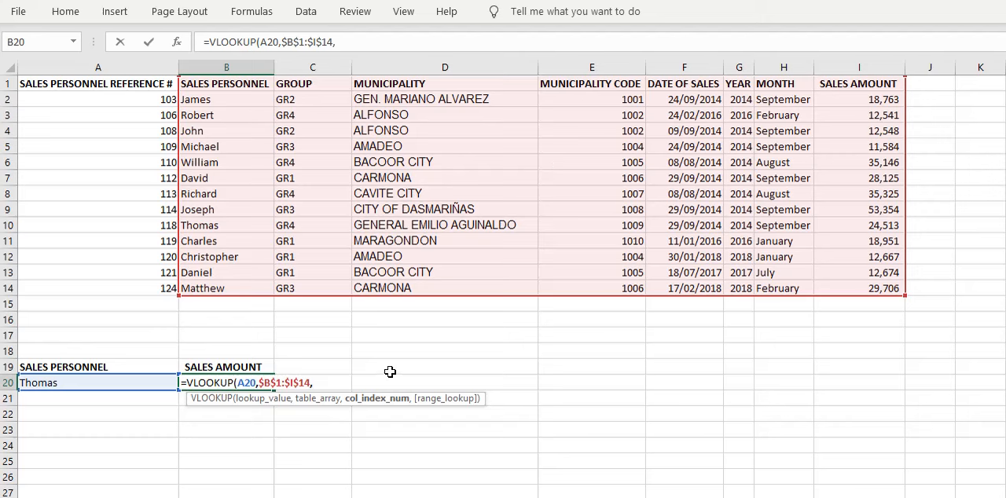
Complete the B20 formula with column index 8 and FALSE for an exact match, and enter it
{"action": "type", "text": ","}
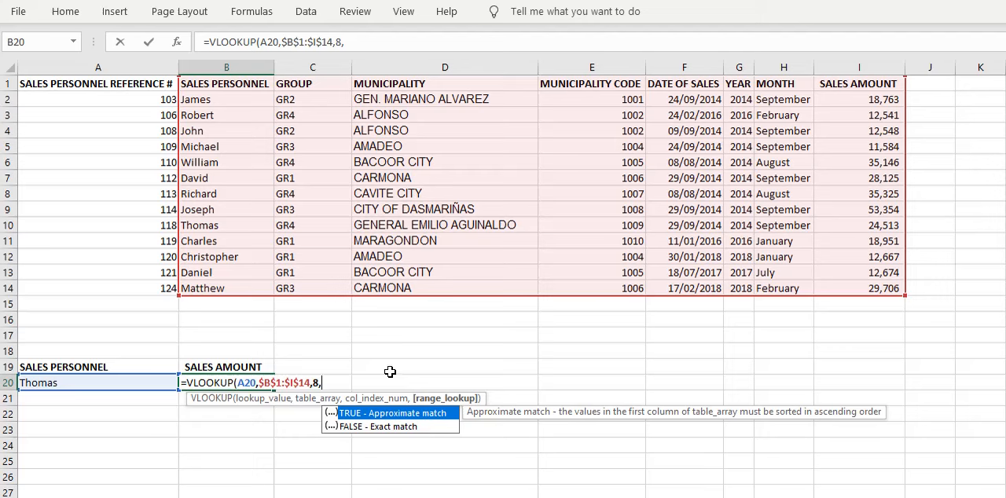
{"action": "double_click", "coordinate": [385, 426]}
{"action": "type", "text": ")"}
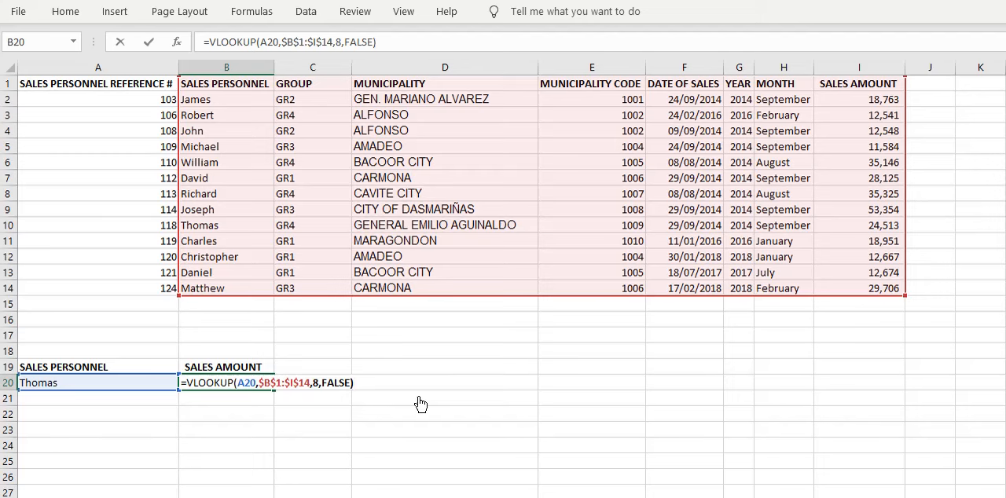
{"action": "key", "text": "Return"}
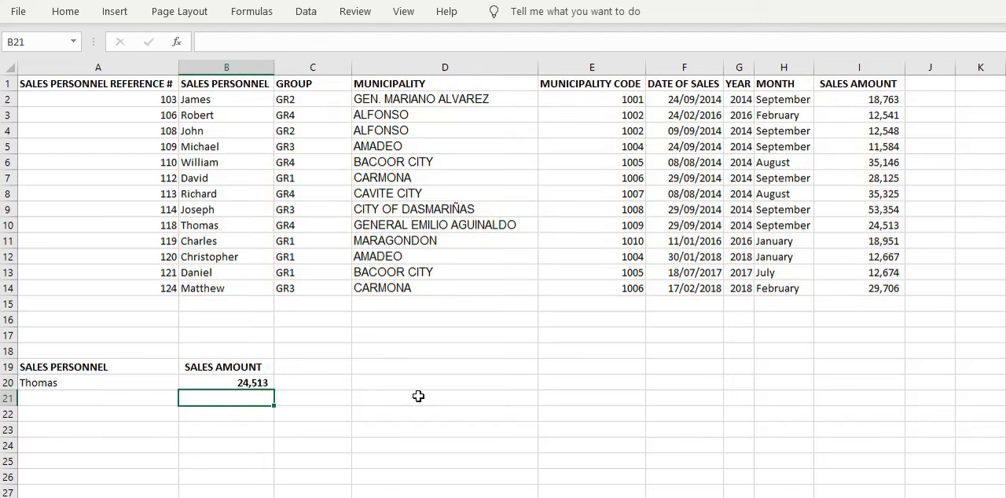
Check the lookup result in B20 against the salesperson's sales amount in row 10 of the table
{"action": "left_click", "coordinate": [265, 383]}
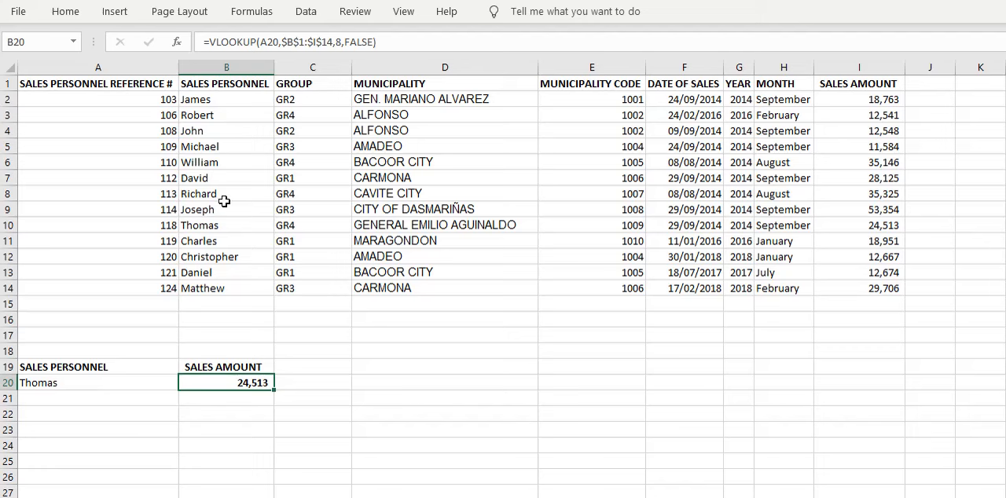
{"action": "left_click_drag", "start_coordinate": [205, 225], "coordinate": [871, 226]}
{"action": "left_click", "coordinate": [871, 226]}
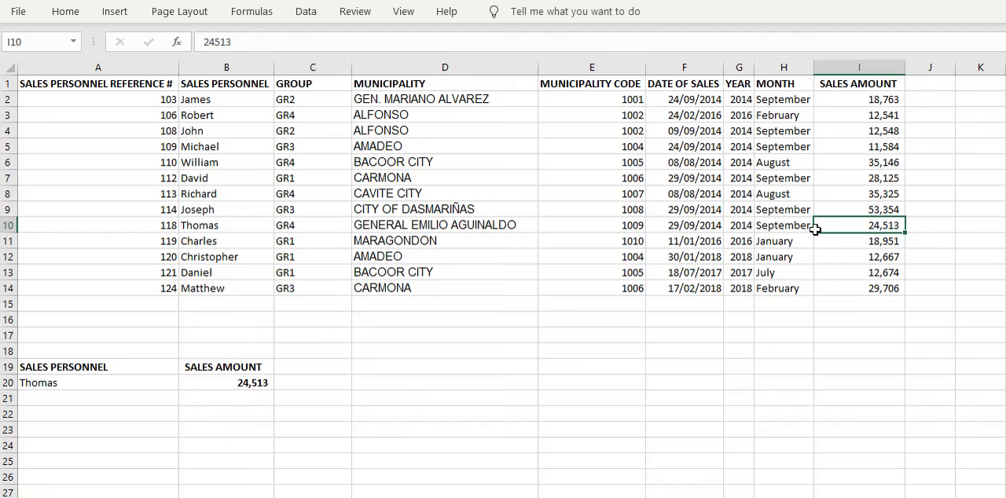
{"action": "left_click", "coordinate": [202, 369]}
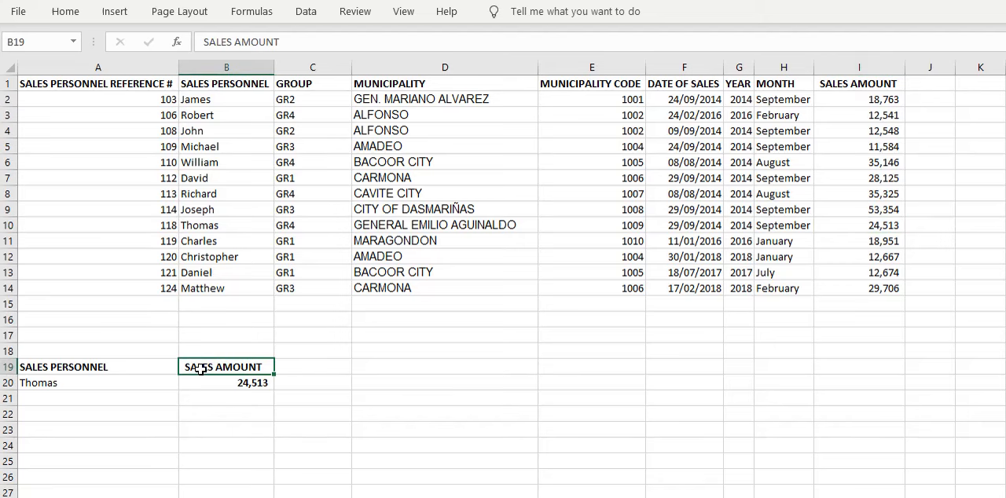
Copy the MUNICIPALITY header from D1 to cell C19, beside the SALES AMOUNT header
{"action": "left_click", "coordinate": [403, 84]}
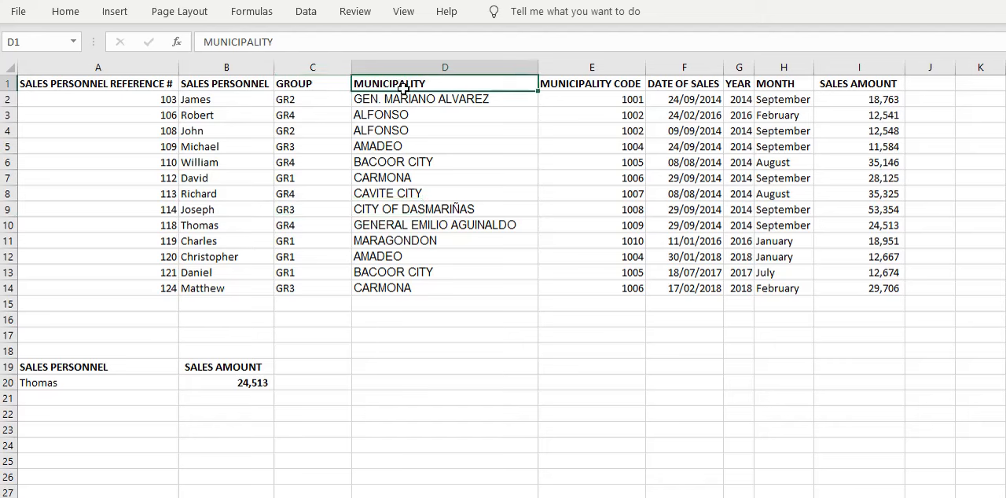
{"action": "key", "text": "ctrl+c"}
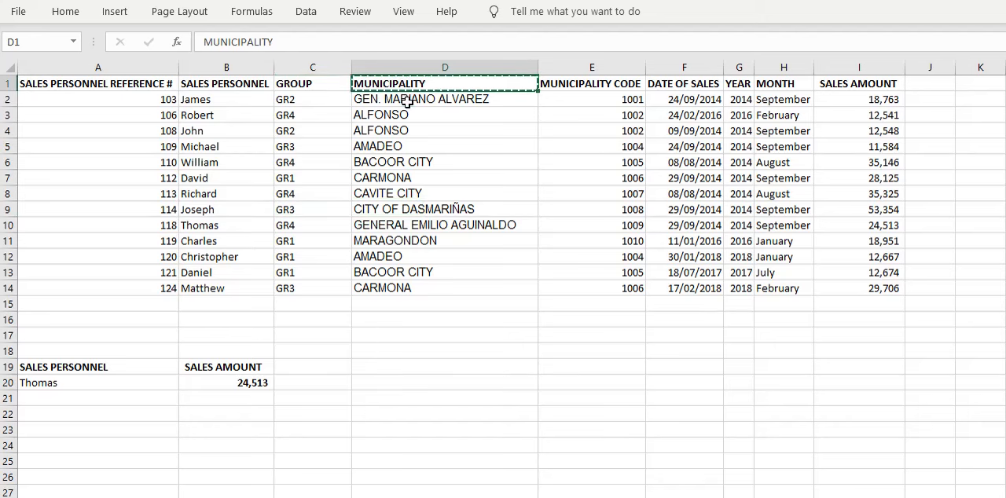
{"action": "left_click", "coordinate": [303, 368]}
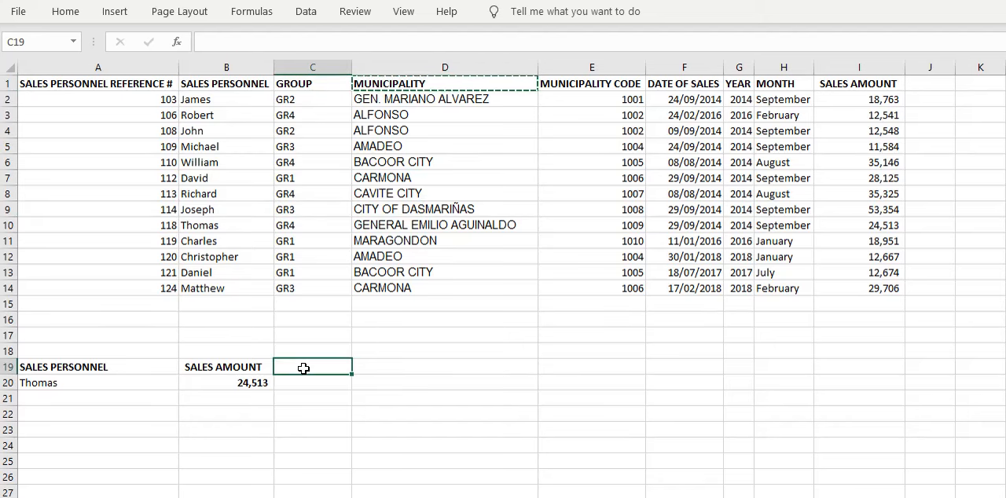
{"action": "key", "text": "ctrl+v"}
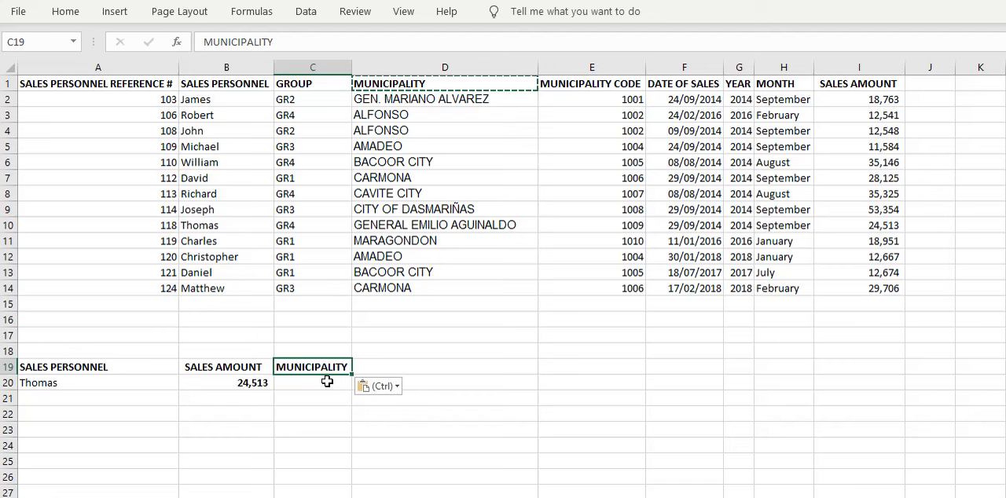
Start a VLOOKUP formula in C20, beneath the MUNICIPALITY header, with A20 as the lookup value
{"action": "left_click", "coordinate": [328, 381]}
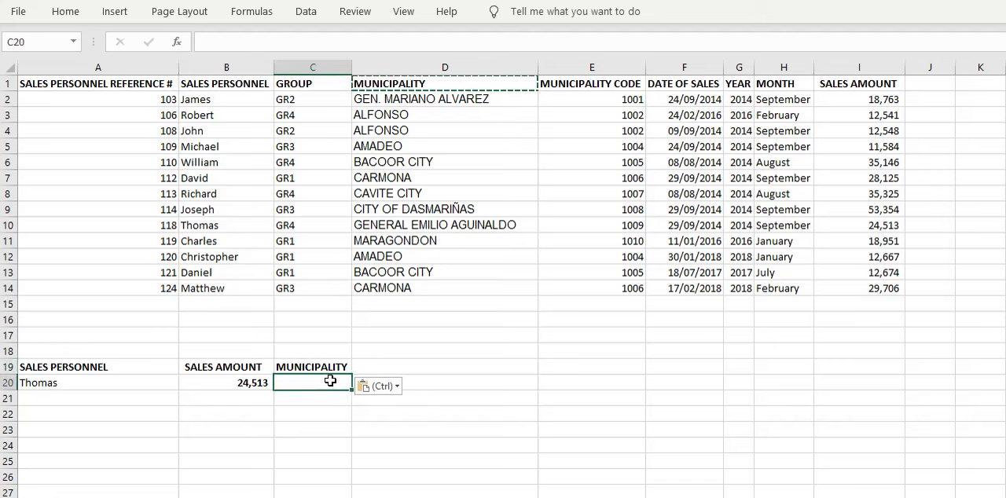
{"action": "type", "text": "=VL"}
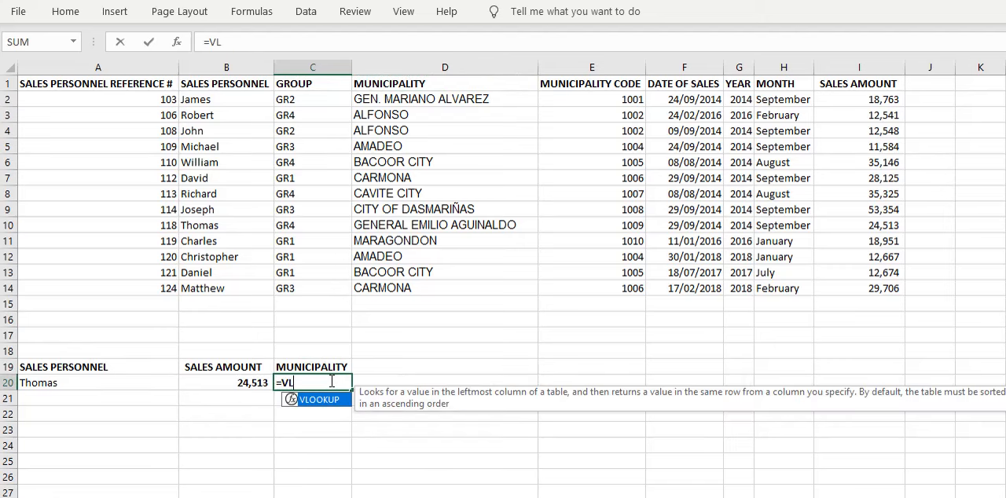
{"action": "double_click", "coordinate": [318, 399]}
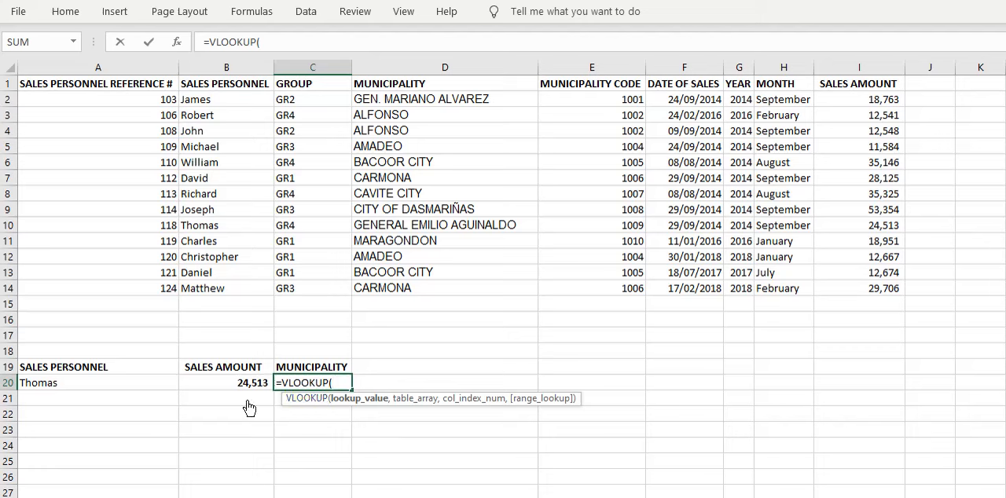
{"action": "left_click", "coordinate": [100, 384]}
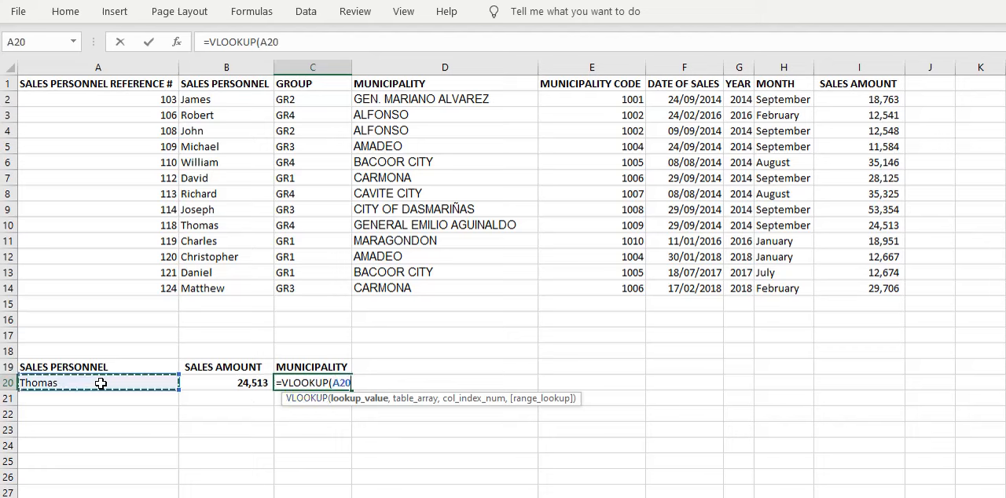
{"action": "type", "text": ","}
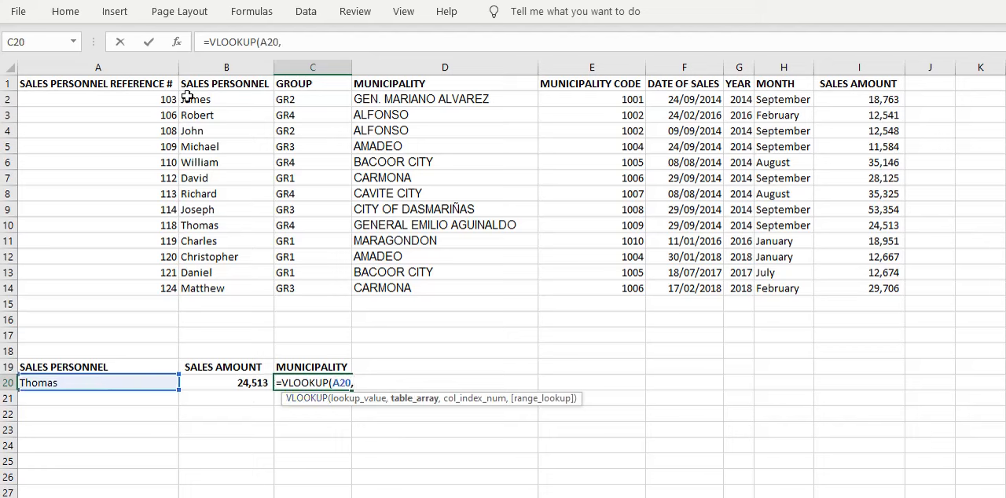
Set the VLOOKUP table array in C20 to the absolute range $B$1:$I$14
{"action": "left_click_drag", "start_coordinate": [200, 84], "coordinate": [852, 282]}
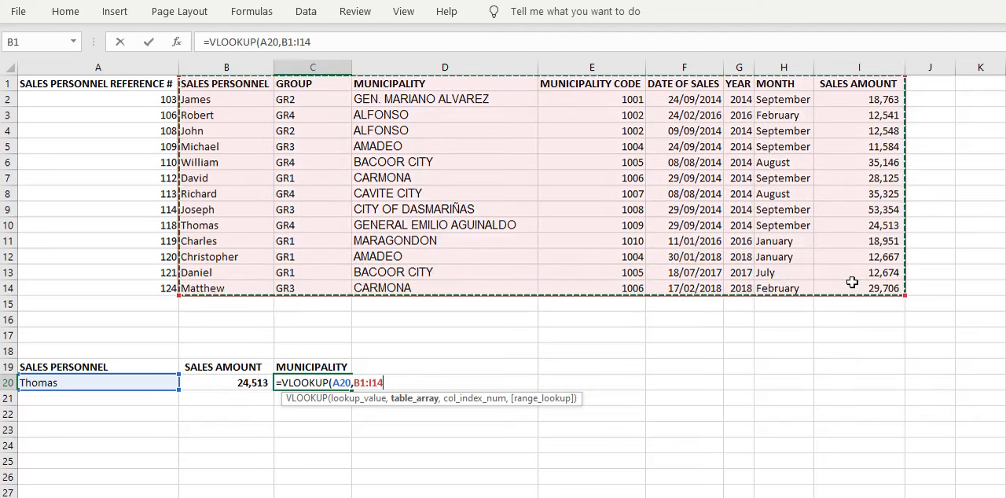
{"action": "left_click", "coordinate": [362, 383]}
{"action": "key", "text": "F4"}
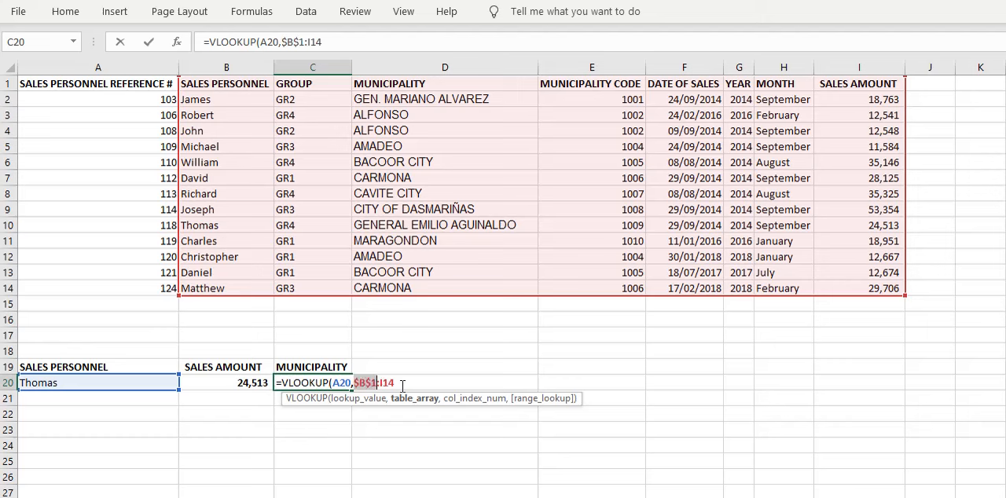
{"action": "left_click", "coordinate": [390, 385]}
{"action": "key", "text": "F4"}
{"action": "type", "text": ","}
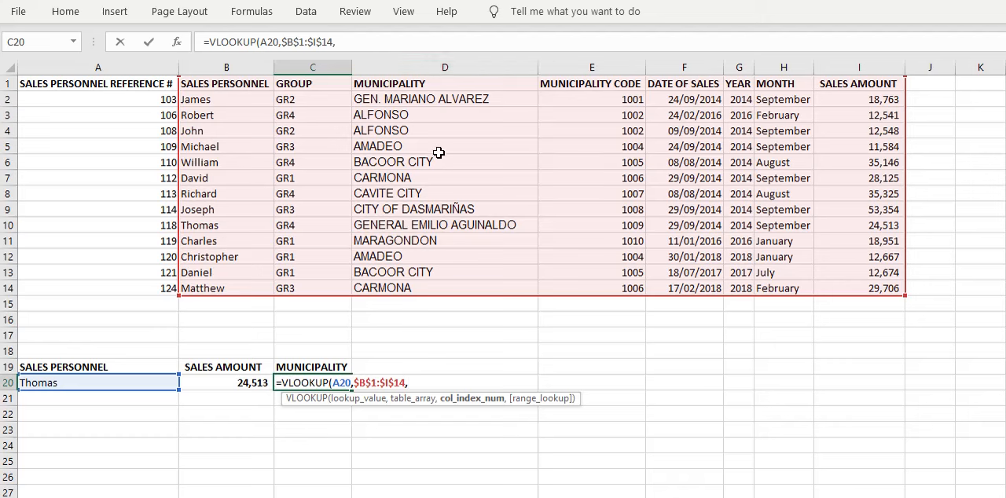
Complete the C20 formula with column index 3 and FALSE for an exact match, and enter it
{"action": "type", "text": ","}
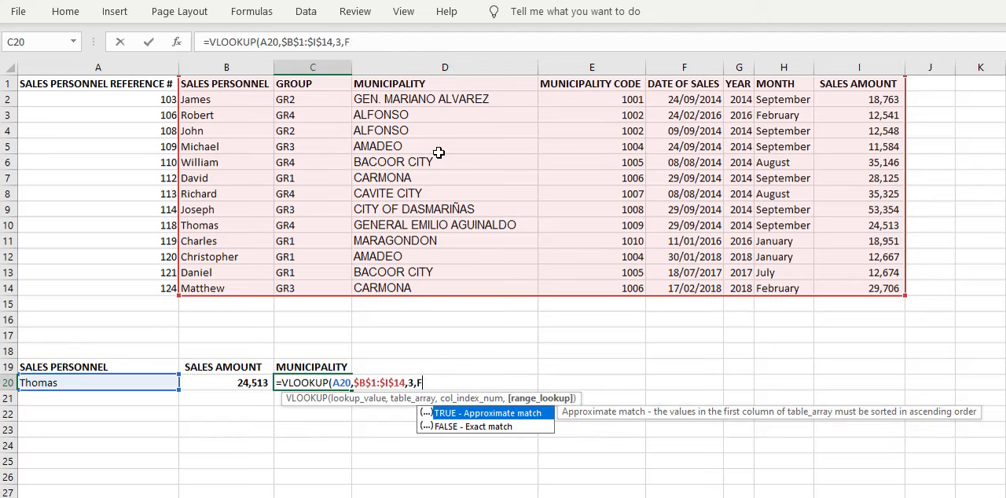
{"action": "type", "text": "FALSE)"}
{"action": "key", "text": "Return"}
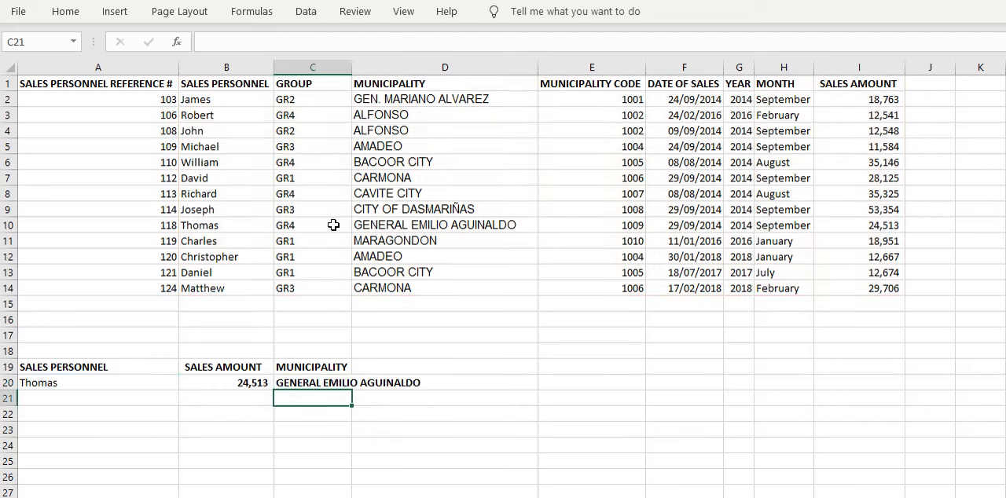
Check the lookup results in row 20 against the salesperson's municipality and sales amount in row 10 of the table
{"action": "left_click_drag", "start_coordinate": [214, 227], "coordinate": [458, 216]}
{"action": "left_click", "coordinate": [460, 225]}
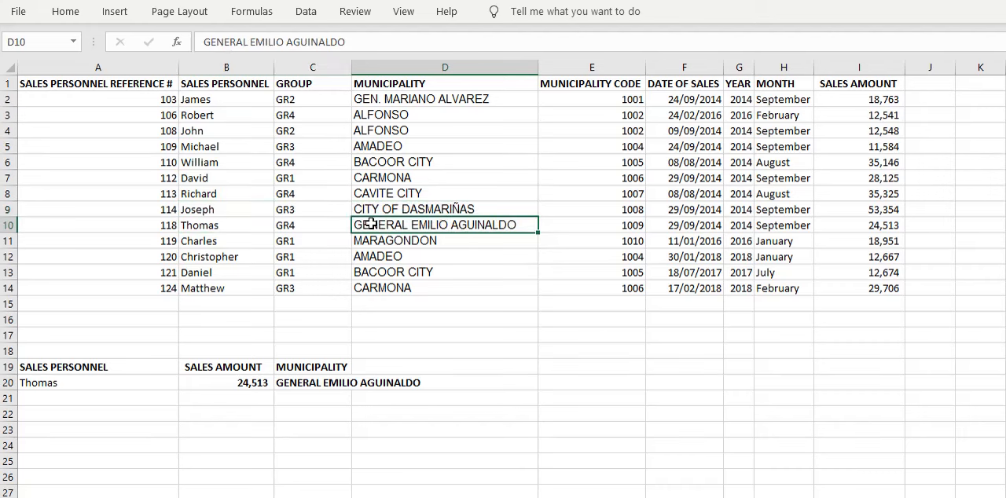
{"action": "left_click", "coordinate": [852, 225]}
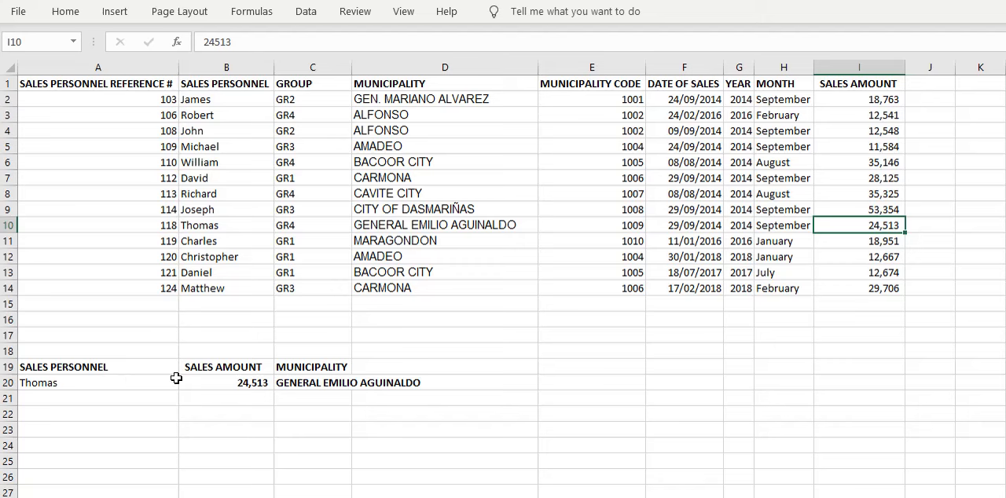
{"action": "left_click", "coordinate": [121, 393]}
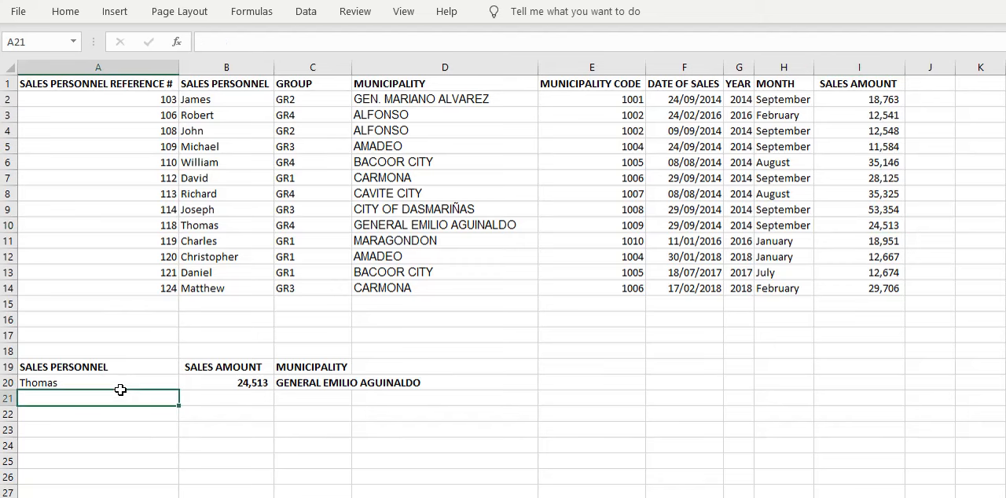
Try the lookup formulas with the salesperson's name from B13 pasted into A20, and undo the replacement
{"action": "left_click", "coordinate": [97, 382]}
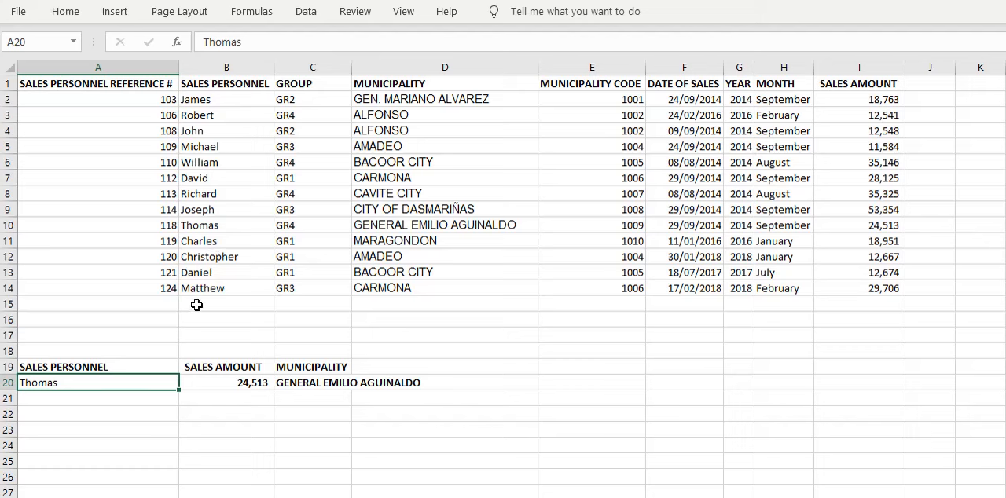
{"action": "left_click", "coordinate": [208, 277]}
{"action": "left_click", "coordinate": [99, 380]}
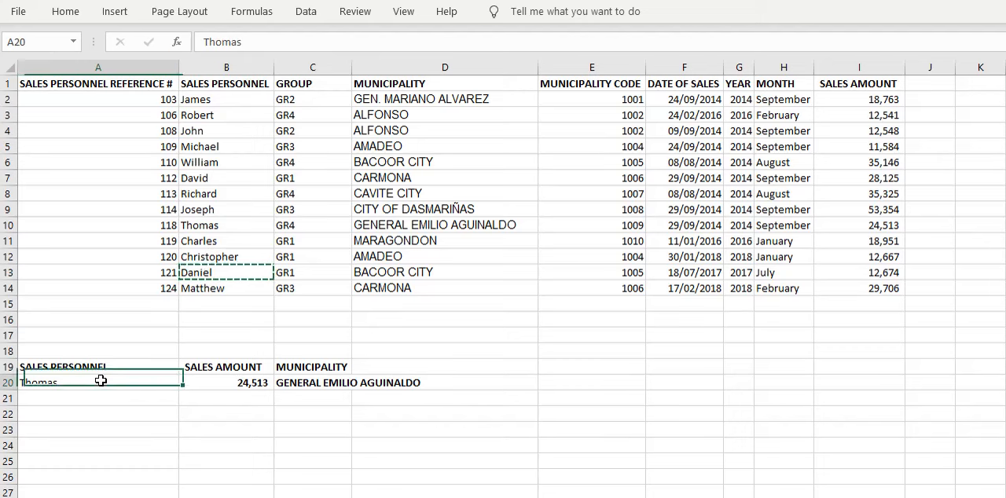
{"action": "type", "text": "Daniel"}
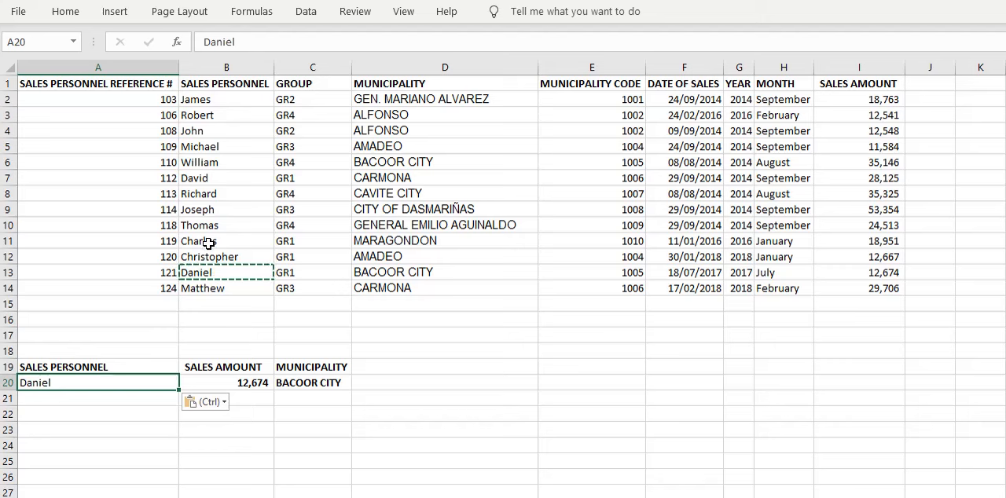
{"action": "key", "text": "ctrl+z"}
{"action": "left_click", "coordinate": [203, 443]}
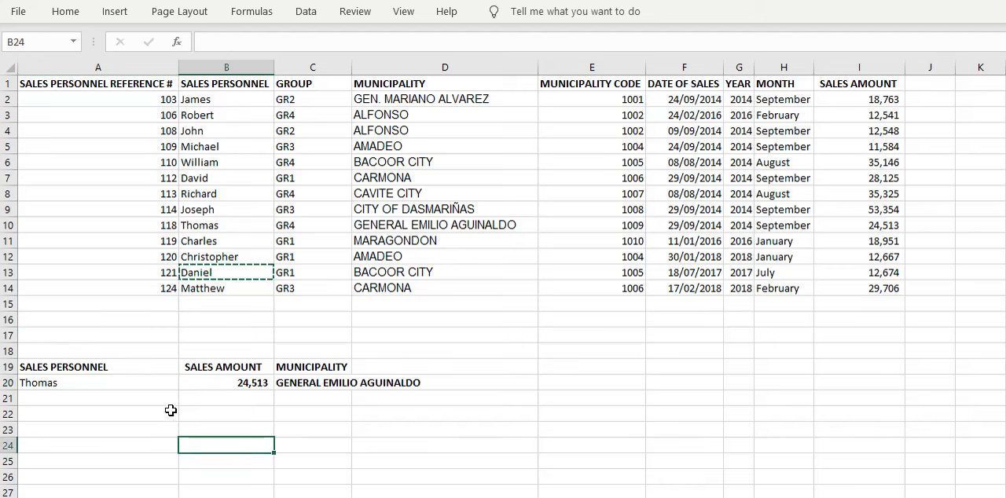
Copy the salesperson's name from B13 into A21 and fill the formulas in B20:C20 down to row 21
{"action": "left_click", "coordinate": [104, 397]}
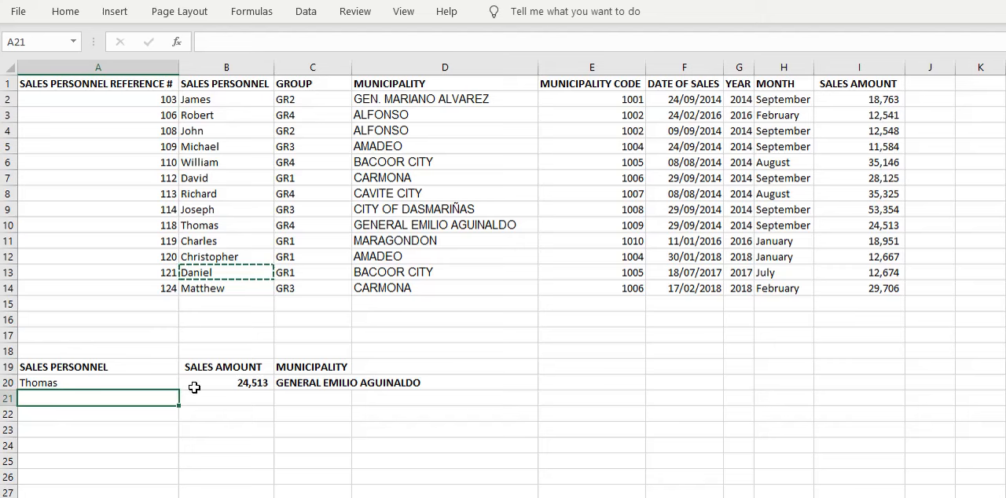
{"action": "left_click", "coordinate": [201, 274]}
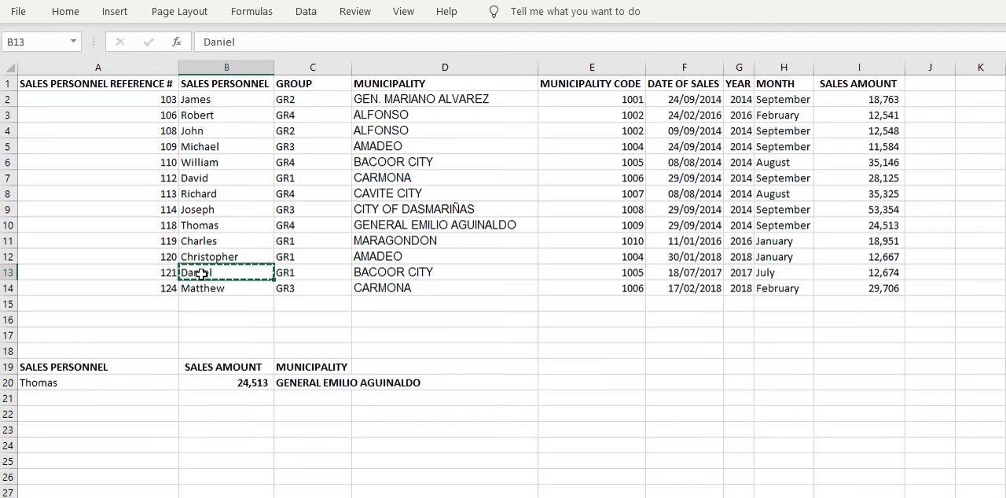
{"action": "left_click", "coordinate": [116, 398]}
{"action": "type", "text": "Daniel"}
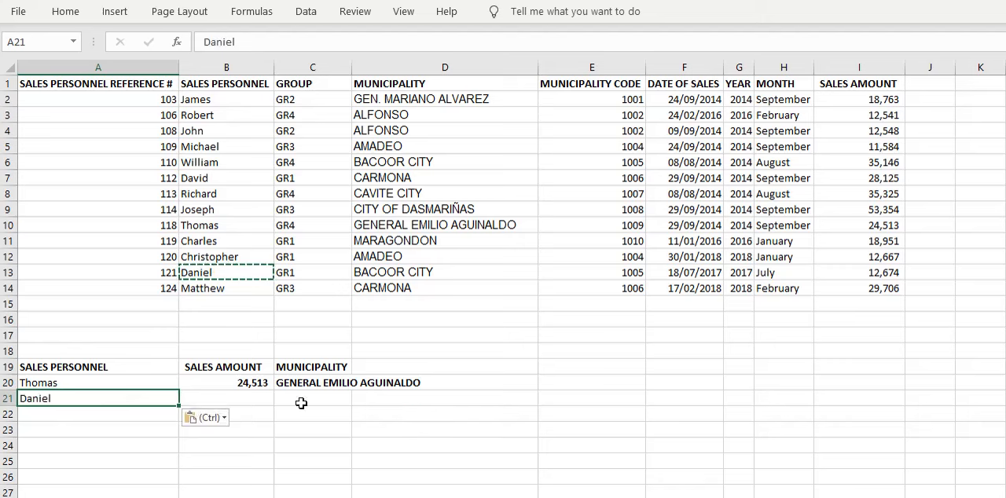
{"action": "left_click", "coordinate": [298, 398]}
{"action": "left_click_drag", "start_coordinate": [259, 385], "coordinate": [352, 400]}
{"action": "left_click", "coordinate": [303, 447]}
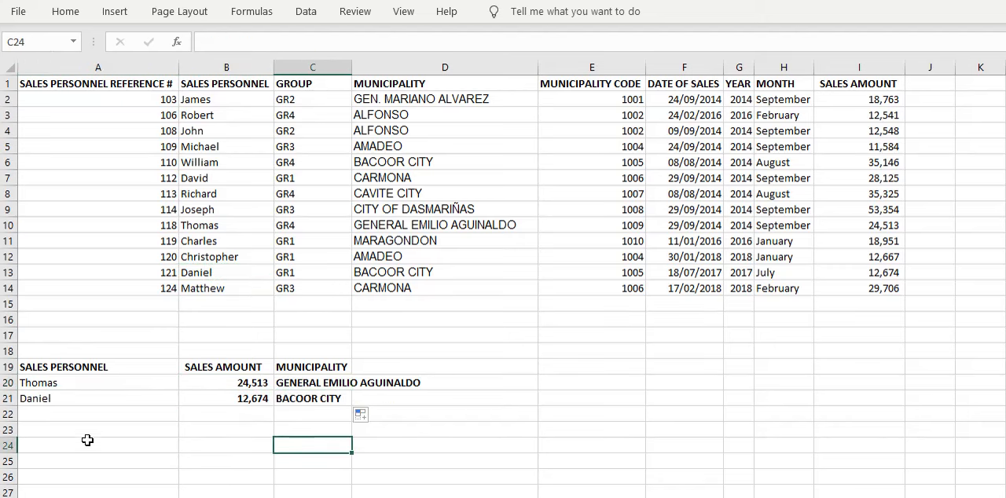
Copy the salesperson's name from B14 into A22 and fill the formulas in B21:C21 down to row 22
{"action": "left_click", "coordinate": [71, 415]}
{"action": "left_click", "coordinate": [199, 290]}
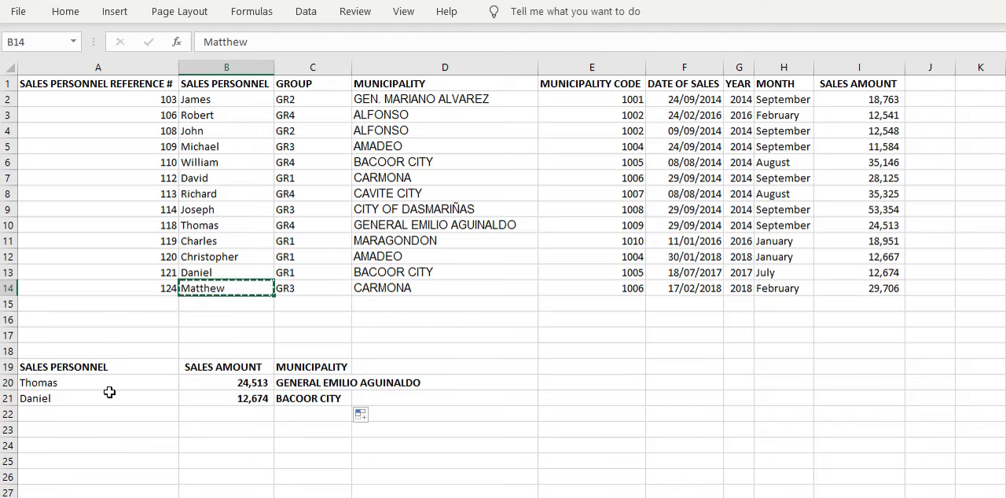
{"action": "left_click", "coordinate": [79, 416]}
{"action": "type", "text": "Matthew"}
{"action": "left_click_drag", "start_coordinate": [268, 394], "coordinate": [315, 397]}
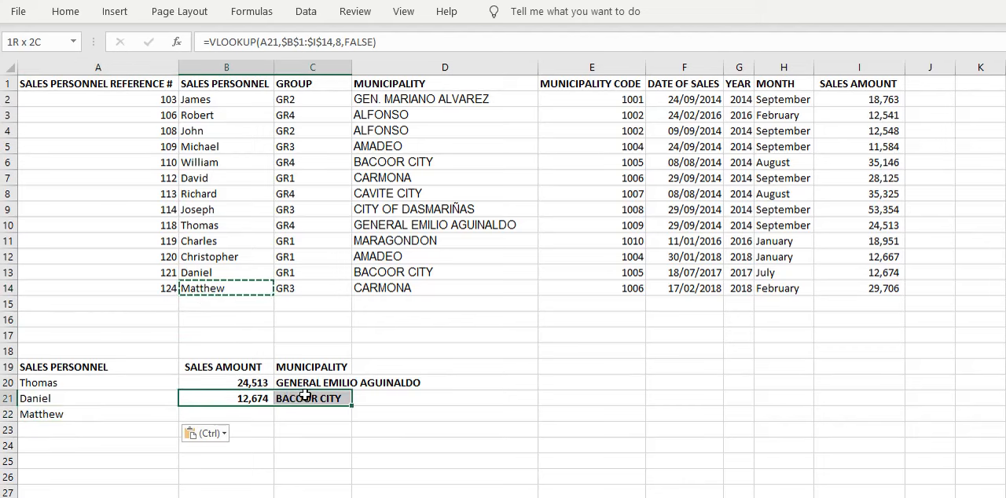
{"action": "double_click", "coordinate": [352, 406]}
{"action": "left_click", "coordinate": [296, 460]}
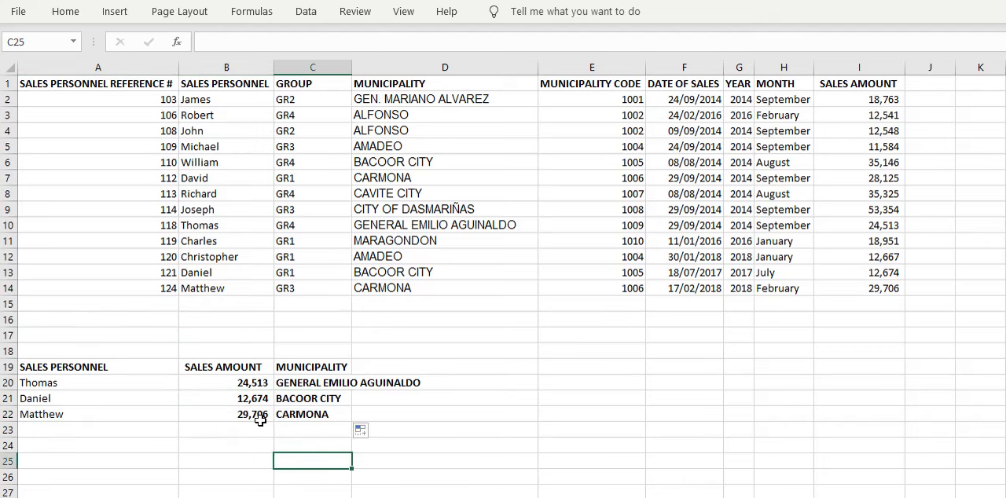
Fill the lookup formulas in B22:C22 down to row 24, and inspect the formula in B23
{"action": "left_click_drag", "start_coordinate": [258, 414], "coordinate": [351, 456]}
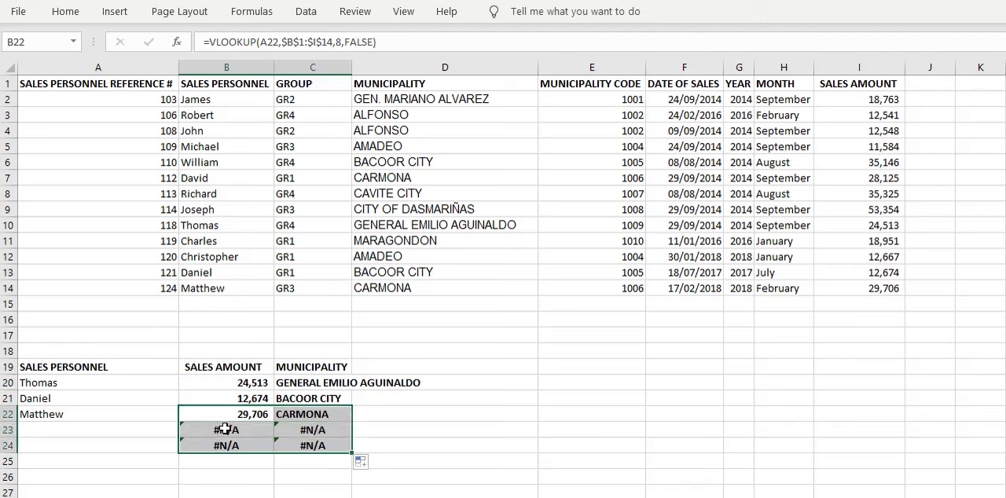
{"action": "left_click", "coordinate": [231, 383]}
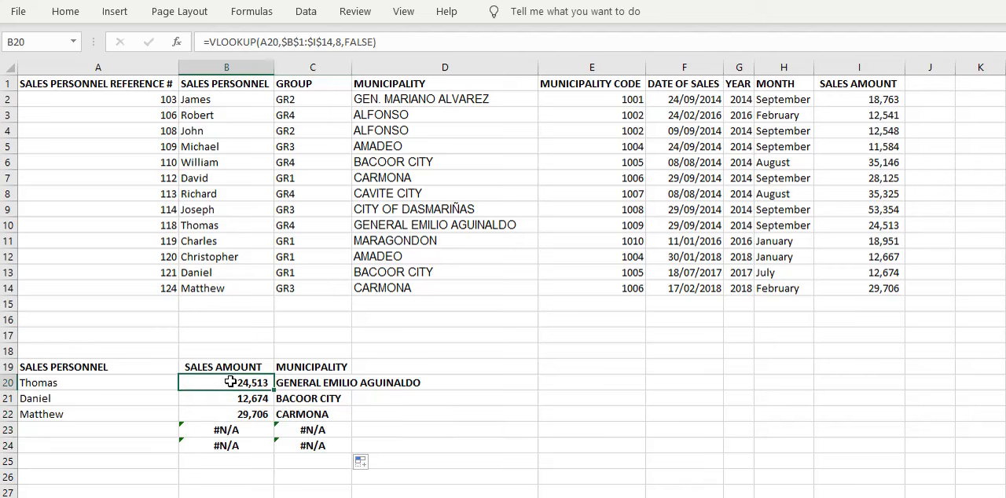
{"action": "left_click", "coordinate": [192, 429]}
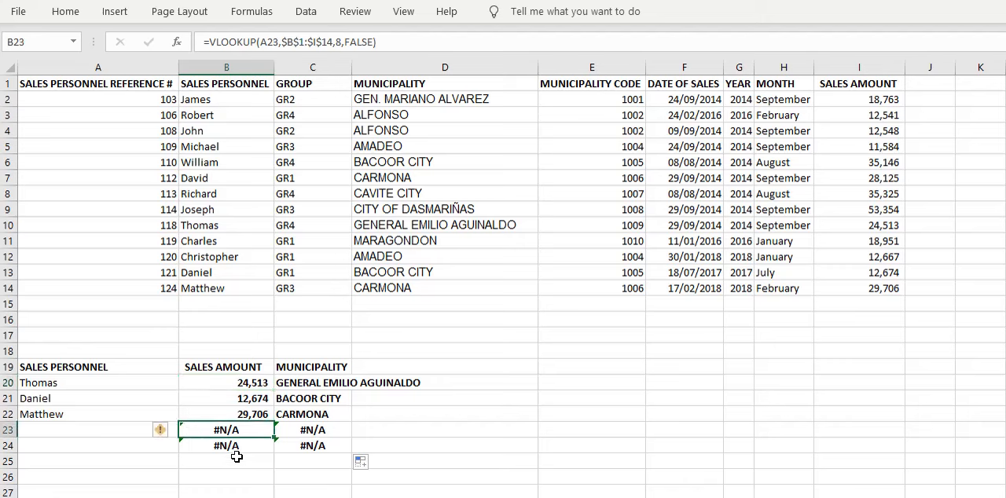
Wrap the existing VLOOKUP in B20 in an IFERROR function, using the lookup as its value argument
{"action": "left_click", "coordinate": [193, 380]}
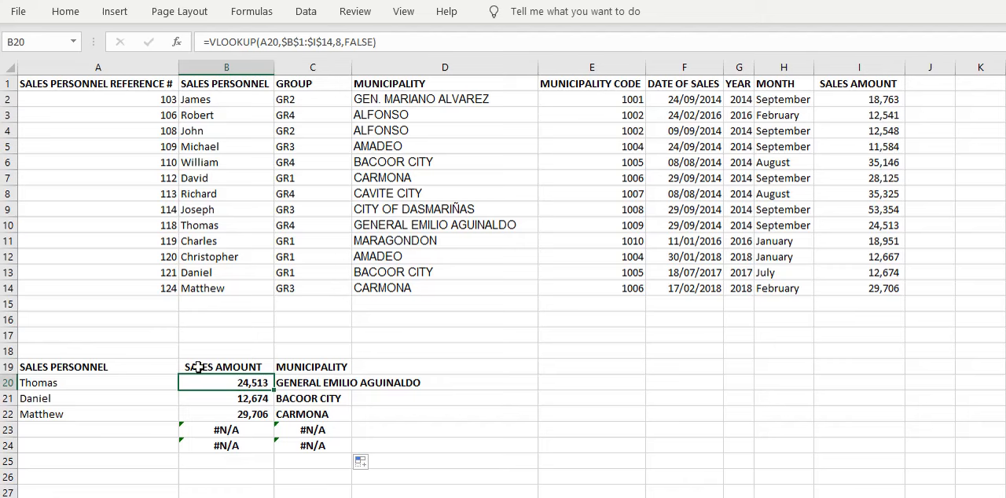
{"action": "left_click", "coordinate": [213, 39]}
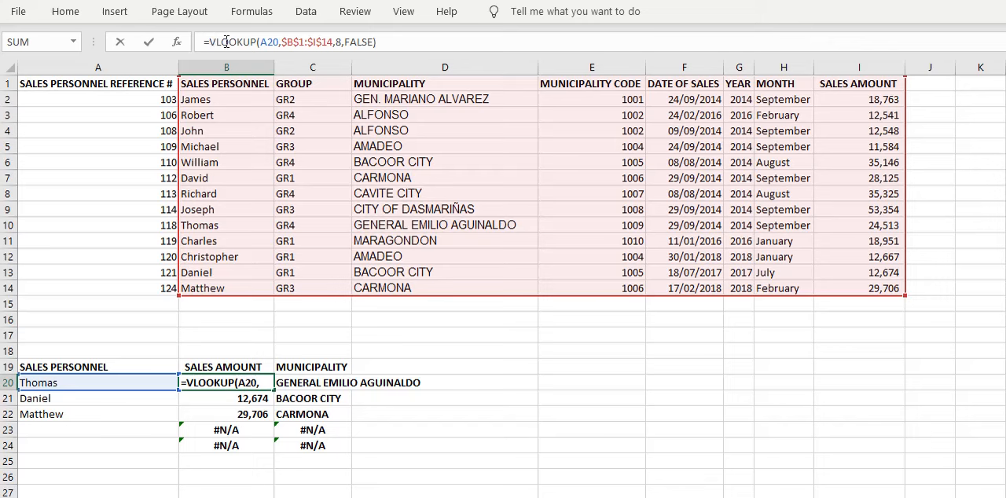
{"action": "type", "text": "IFE"}
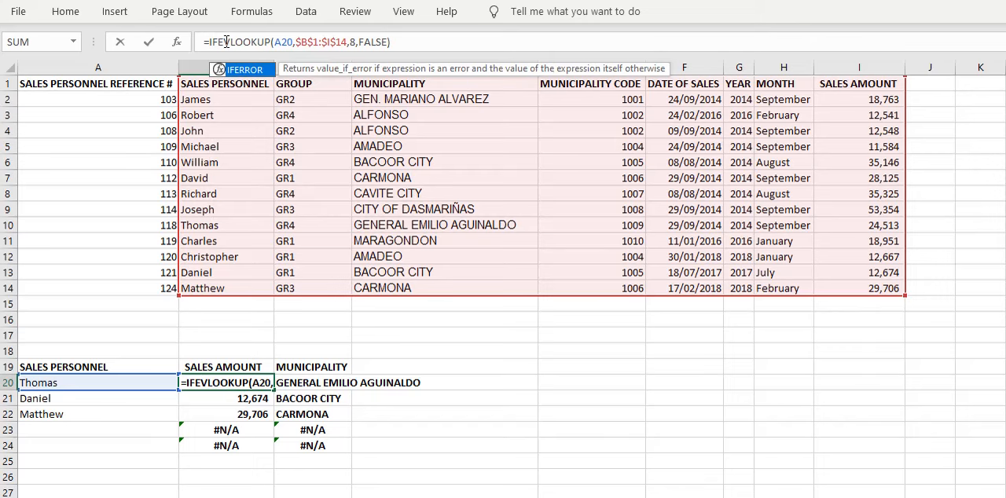
{"action": "double_click", "coordinate": [253, 72]}
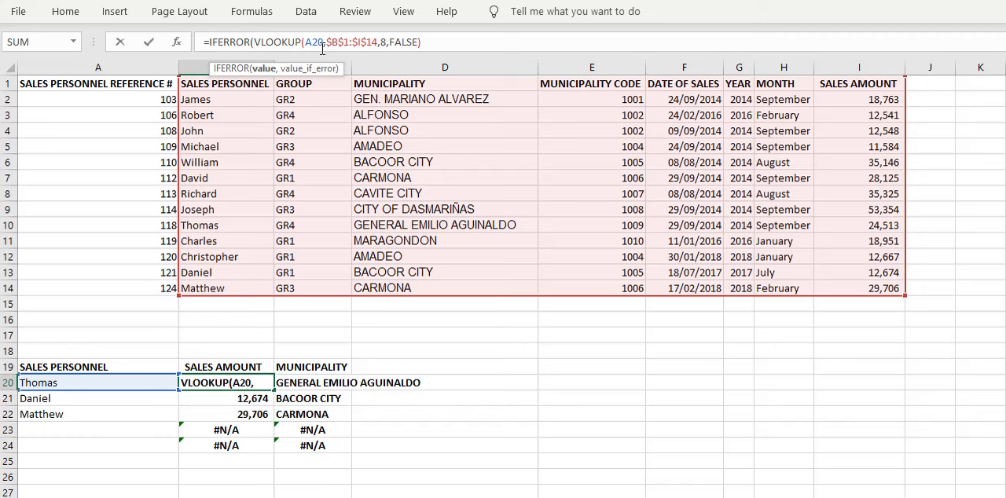
{"action": "key", "text": "Right"}
{"action": "key", "text": "Right"}
{"action": "key", "text": "Right"}
{"action": "key", "text": "Right"}
{"action": "key", "text": "Right"}
{"action": "key", "text": "Right"}
{"action": "key", "text": "Right"}
{"action": "key", "text": "Right"}
{"action": "key", "text": "Right"}
{"action": "key", "text": "Right"}
{"action": "key", "text": "Right"}
{"action": "key", "text": "Right"}
{"action": "key", "text": "Right"}
{"action": "key", "text": "Right"}
{"action": "key", "text": "Right"}
{"action": "key", "text": "Right"}
{"action": "key", "text": "Right"}
{"action": "key", "text": "Right"}
{"action": "key", "text": "Right"}
{"action": "key", "text": "Right"}
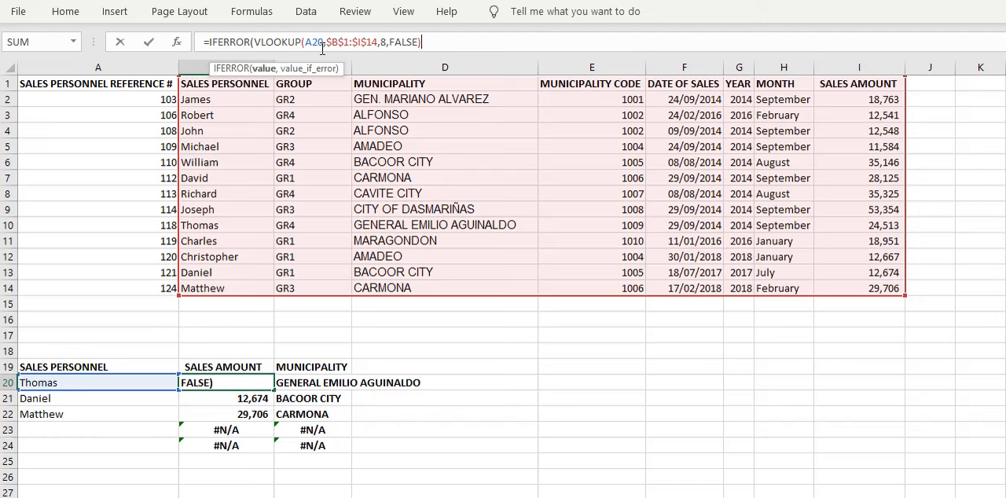
Complete the B20 IFERROR formula with " " as value_if_error, enter it, and fill it down through B24
{"action": "type", "text": ",\" \")"}
{"action": "key", "text": "Return"}
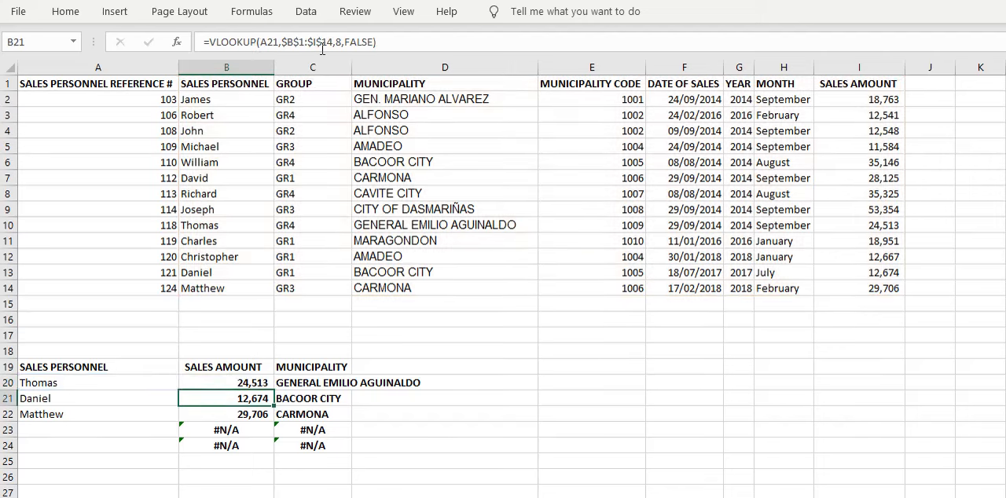
{"action": "left_click", "coordinate": [244, 386]}
{"action": "left_click_drag", "start_coordinate": [274, 390], "coordinate": [276, 450]}
Wrap the existing municipality VLOOKUP in C20 in an IFERROR function, using the lookup as its value argument
{"action": "left_click", "coordinate": [294, 385]}
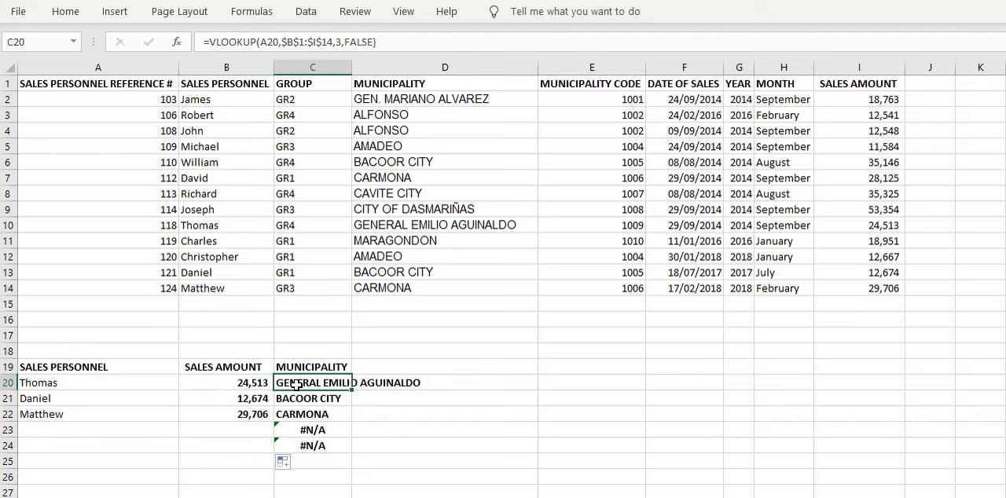
{"action": "left_click", "coordinate": [210, 39]}
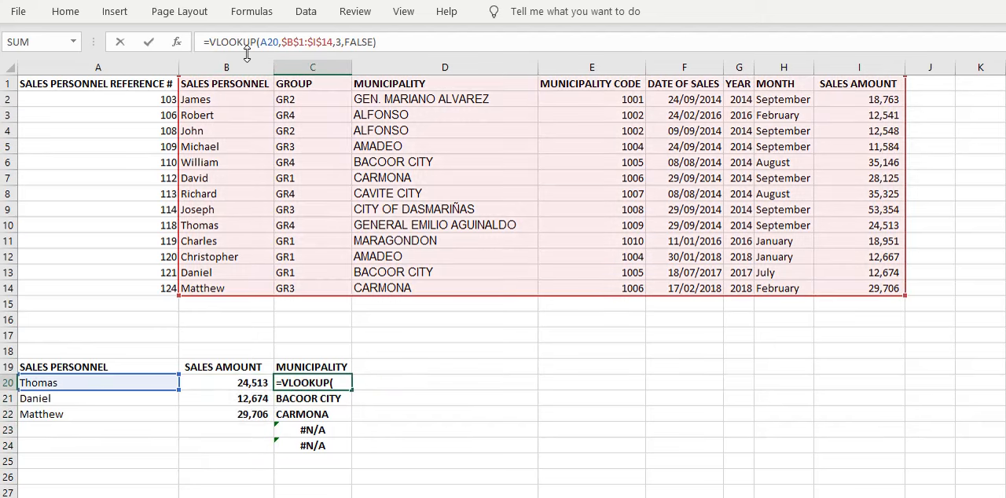
{"action": "type", "text": "IF"}
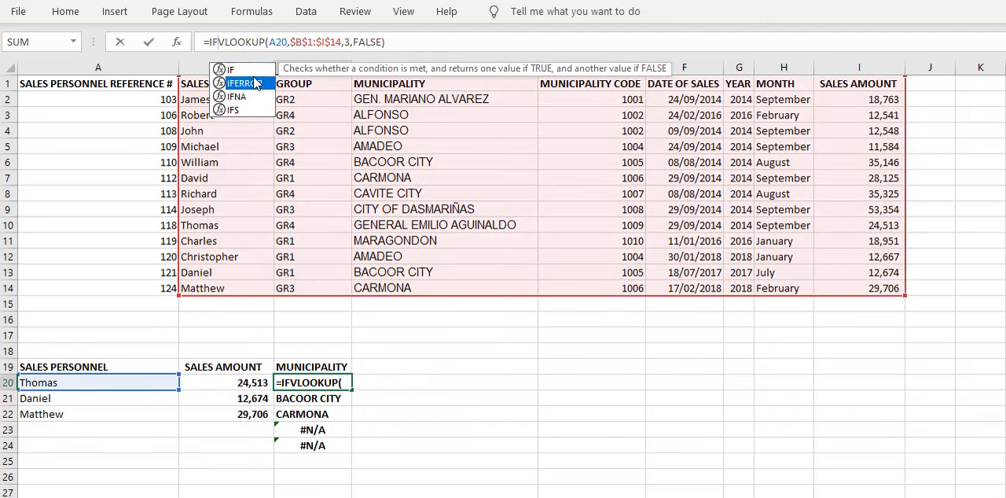
{"action": "double_click", "coordinate": [250, 84]}
{"action": "left_click", "coordinate": [436, 41]}
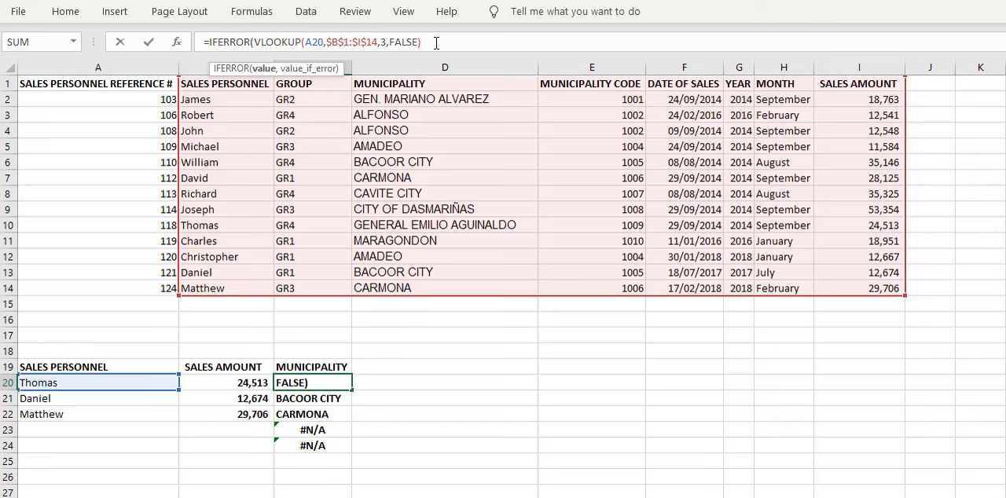
Complete the C20 IFERROR formula with " " as value_if_error, enter it, and fill it down through C24
{"action": "type", "text": ","}
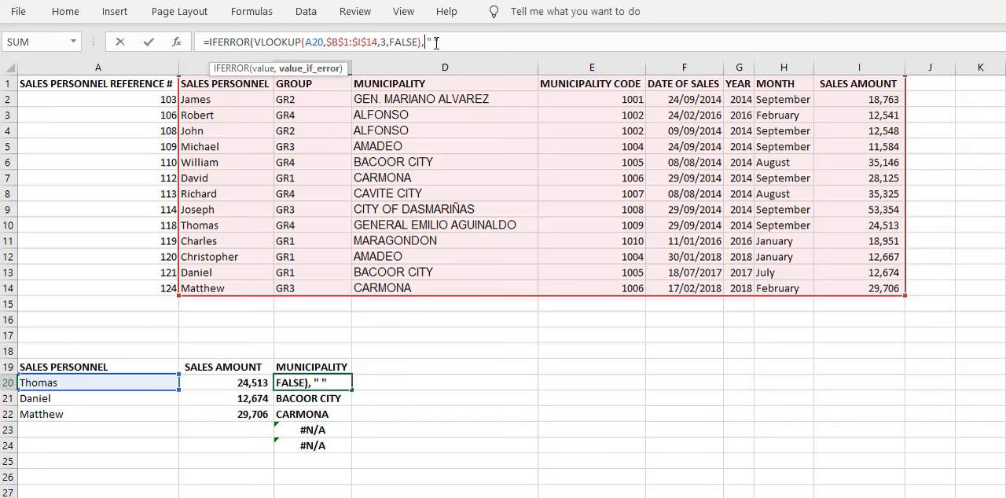
{"action": "type", "text": "\" \")"}
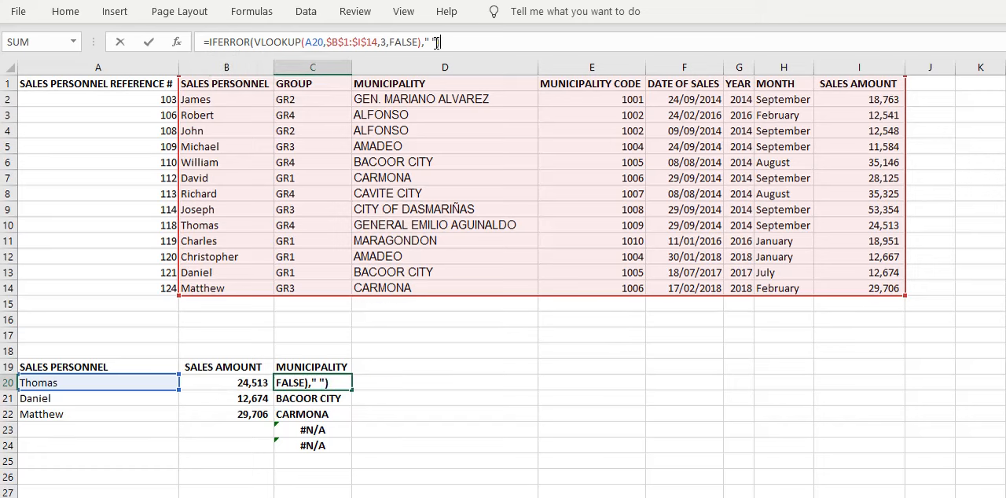
{"action": "key", "text": "Return"}
{"action": "left_click", "coordinate": [333, 382]}
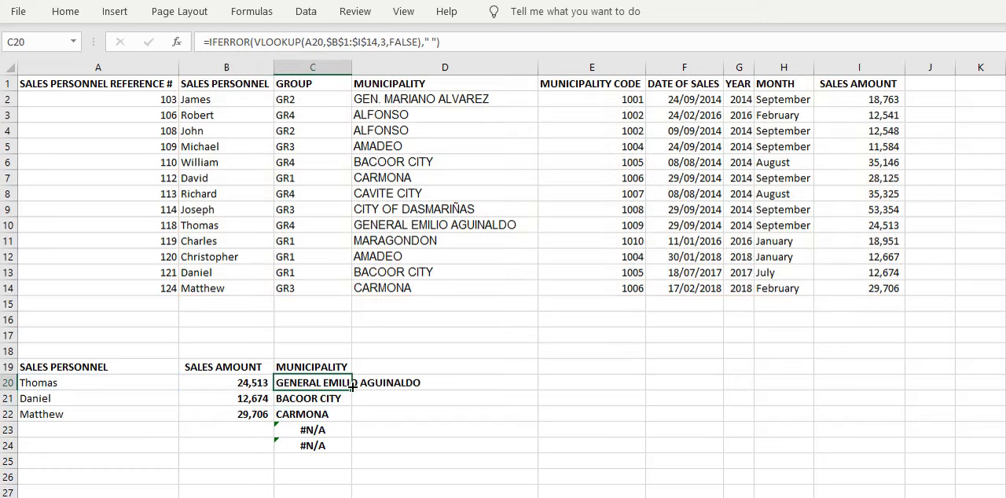
{"action": "left_click_drag", "start_coordinate": [352, 390], "coordinate": [352, 451]}
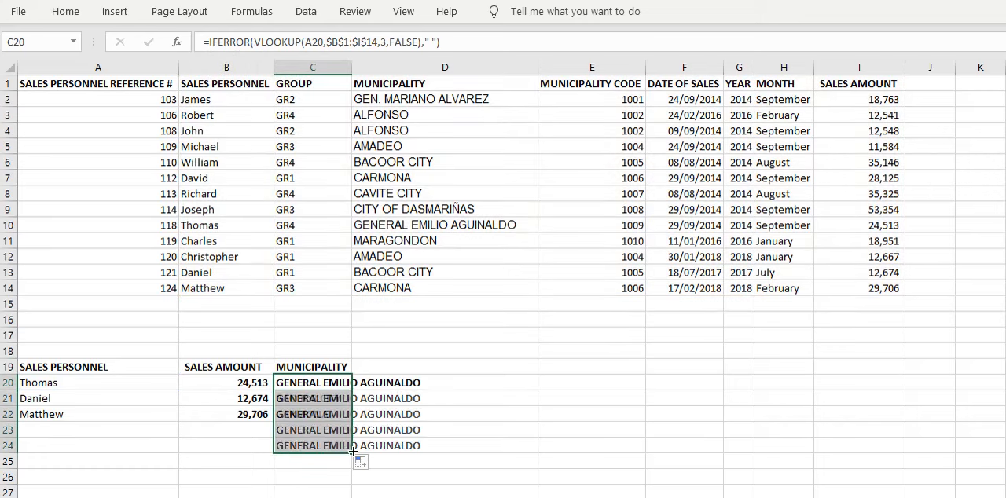
Copy the salesperson's name from B5 into A23
{"action": "left_click", "coordinate": [63, 428]}
{"action": "left_click", "coordinate": [195, 150]}
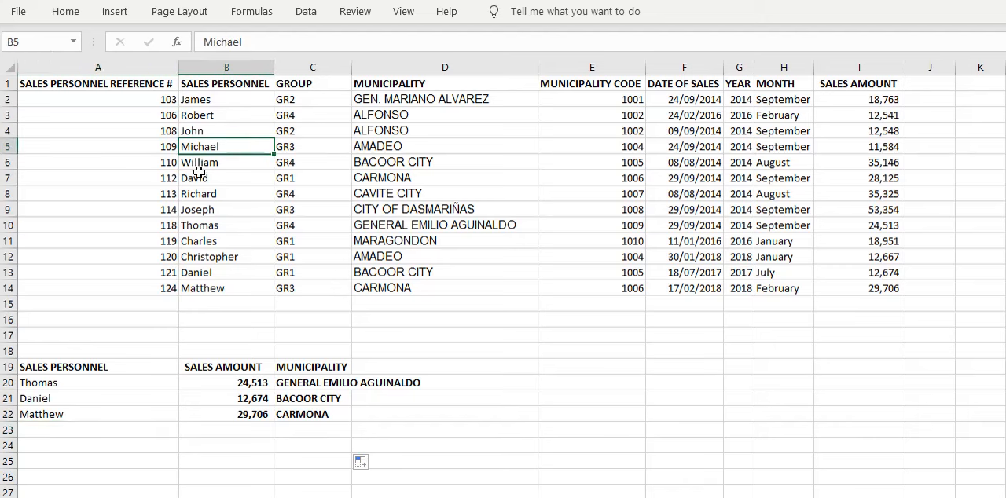
{"action": "key", "text": "ctrl+c"}
{"action": "left_click", "coordinate": [75, 430]}
{"action": "key", "text": "ctrl+v"}
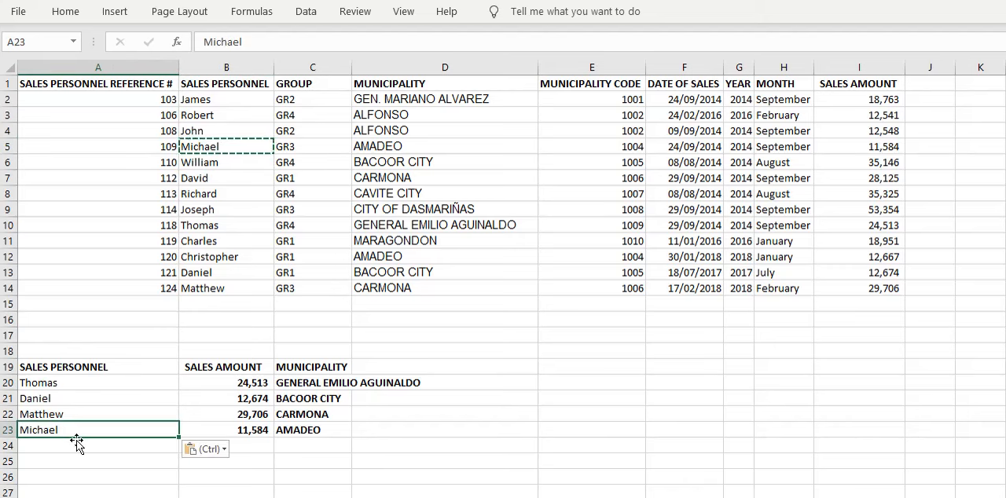
Copy the salesperson's name from B12 into A24
{"action": "left_click", "coordinate": [75, 443]}
{"action": "left_click", "coordinate": [223, 257]}
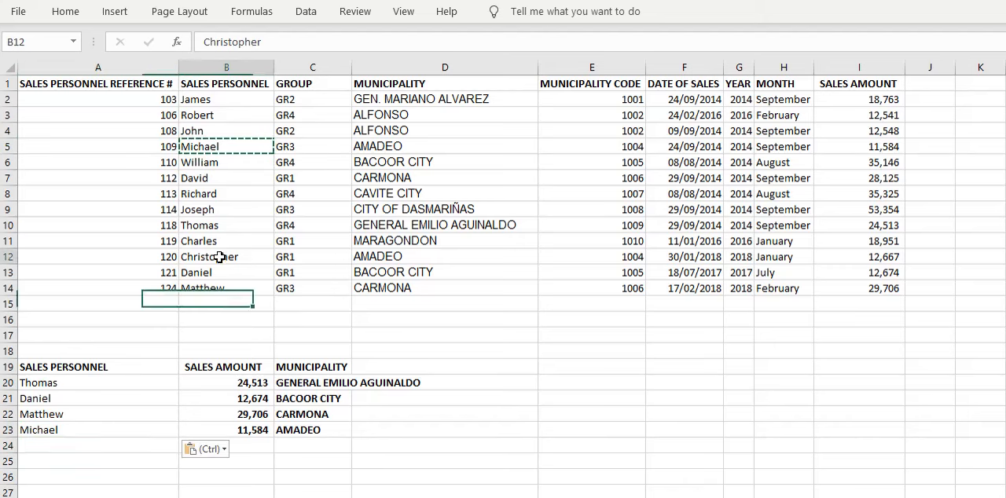
{"action": "key", "text": "ctrl+c"}
{"action": "left_click", "coordinate": [96, 445]}
{"action": "key", "text": "ctrl+v"}
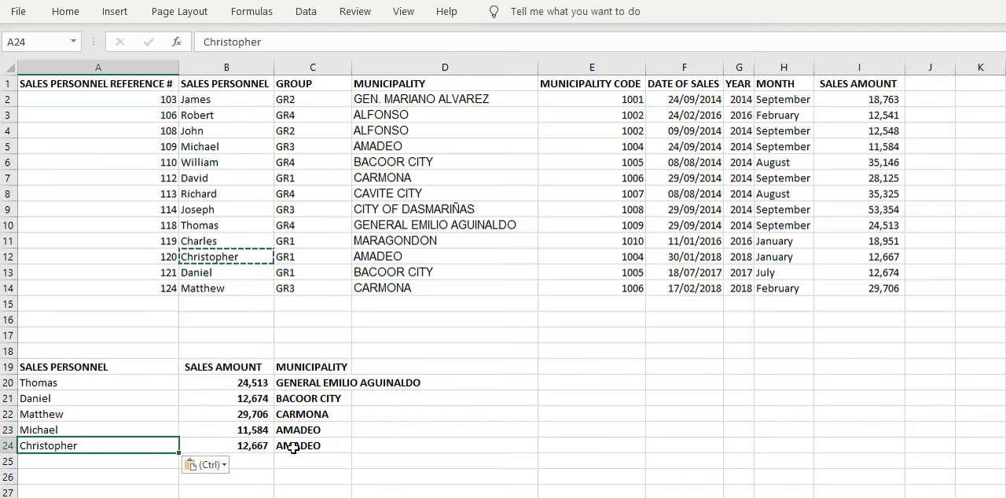
Extend the IFERROR lookup formulas in B24:C24 down the empty rows through at least row 33
{"action": "left_click", "coordinate": [417, 427]}
{"action": "scroll", "coordinate": [400, 402], "scroll_direction": "down", "scroll_amount": 2}
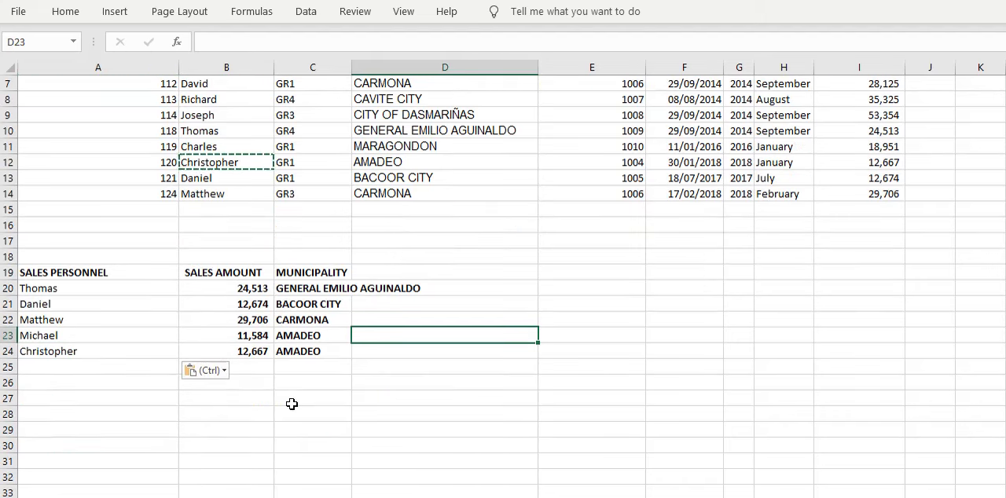
{"action": "left_click_drag", "start_coordinate": [267, 293], "coordinate": [325, 356]}
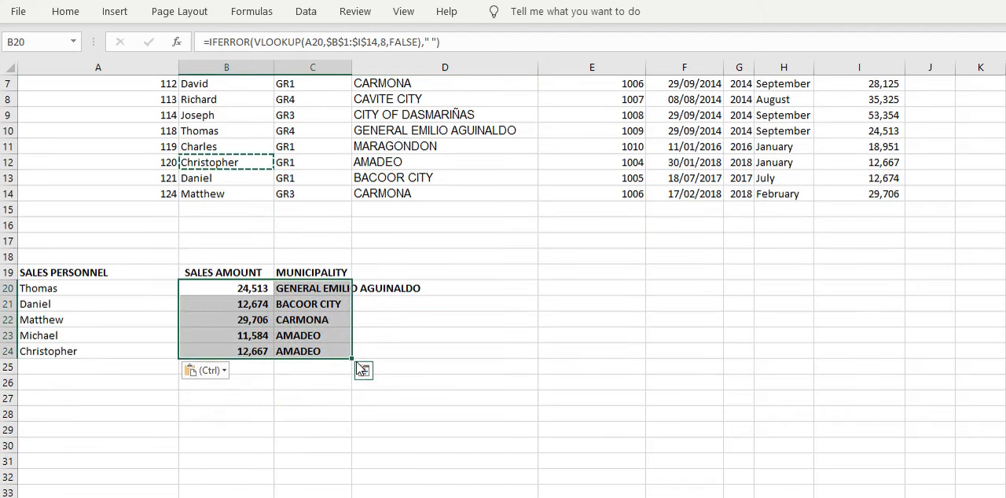
{"action": "left_click", "coordinate": [281, 380]}
{"action": "left_click", "coordinate": [265, 354]}
{"action": "left_click_drag", "start_coordinate": [265, 354], "coordinate": [352, 484]}
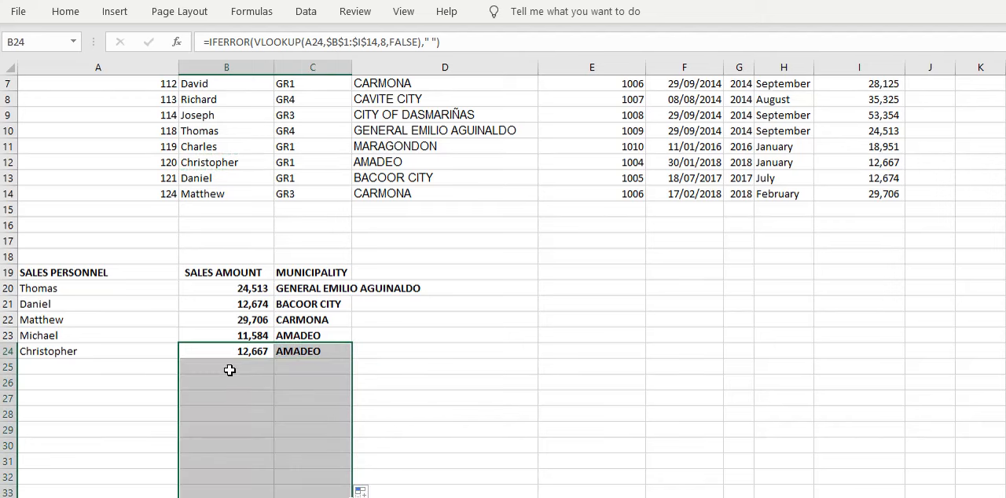
{"action": "left_click", "coordinate": [134, 368]}
{"action": "left_click", "coordinate": [221, 198]}
{"action": "left_click", "coordinate": [220, 179]}
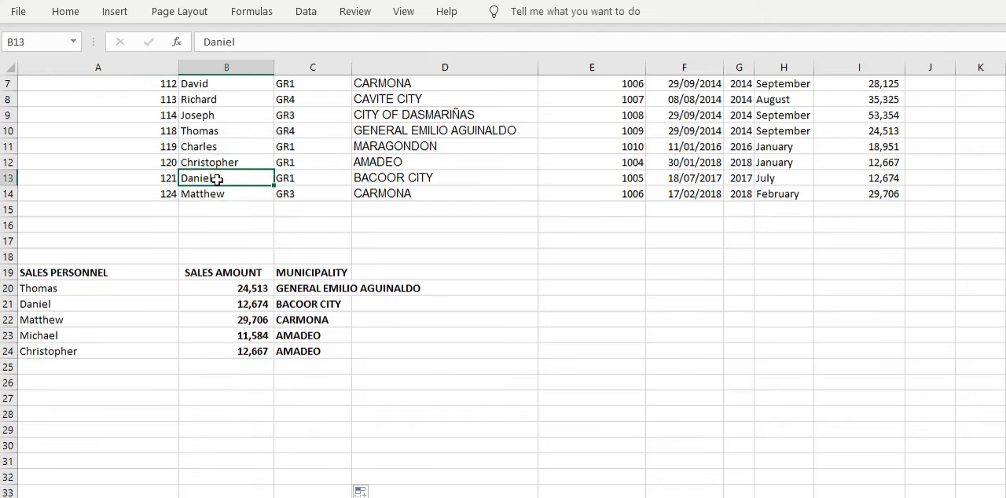
{"action": "key", "text": "ctrl+c"}
{"action": "left_click", "coordinate": [94, 374]}
Copy the salesperson's name from B4 into A25
{"action": "scroll", "coordinate": [93, 373], "scroll_direction": "up", "scroll_amount": 2}
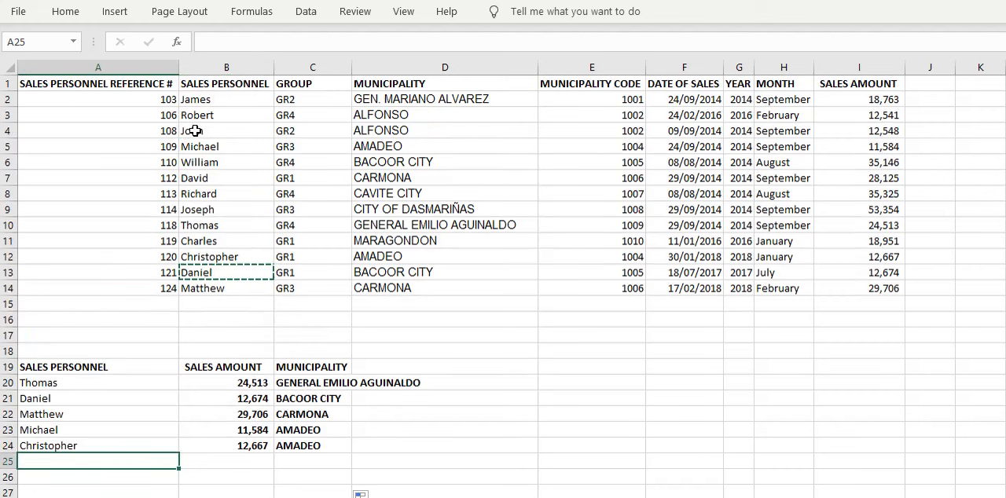
{"action": "left_click", "coordinate": [200, 132]}
{"action": "key", "text": "ctrl+c"}
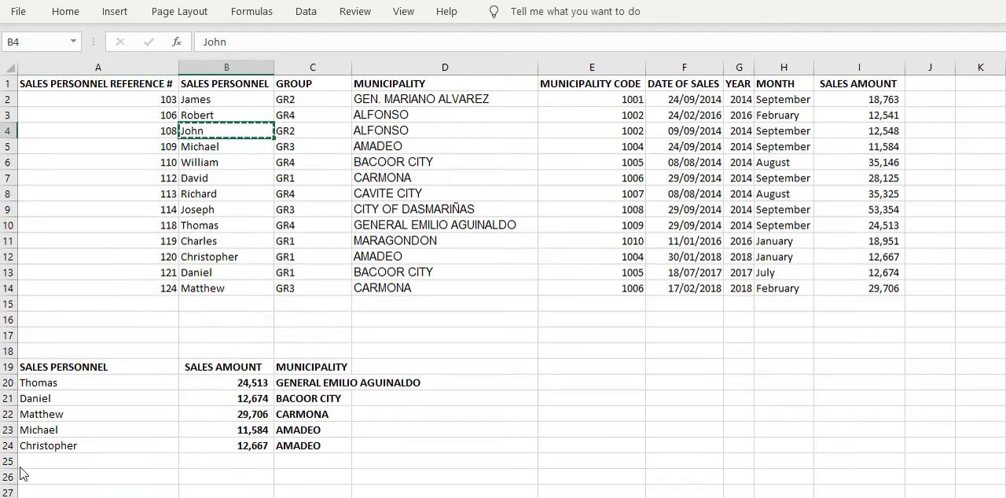
{"action": "scroll", "coordinate": [24, 475], "scroll_direction": "down", "scroll_amount": 1}
{"action": "left_click", "coordinate": [40, 415]}
{"action": "key", "text": "ctrl+v"}
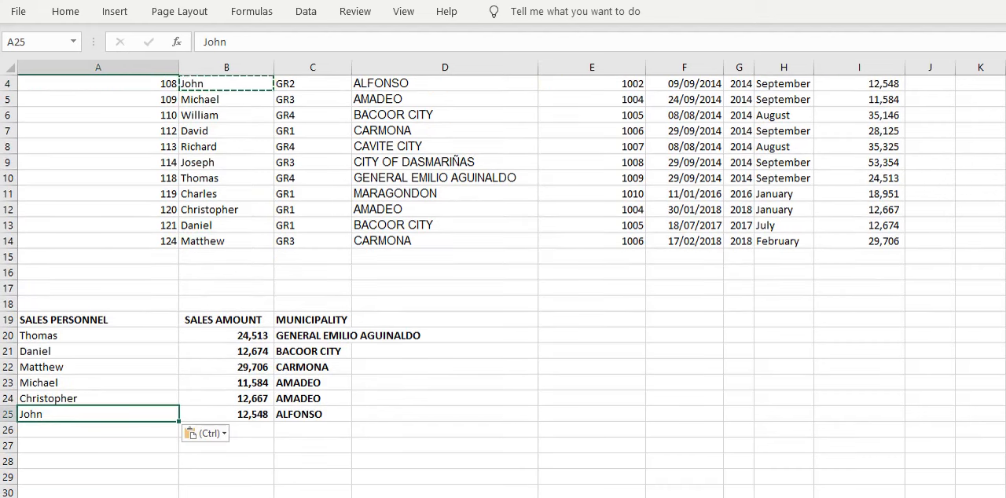
{"action": "left_click", "coordinate": [88, 497]}
{"action": "scroll", "coordinate": [682, 358], "scroll_direction": "up", "scroll_amount": 1}
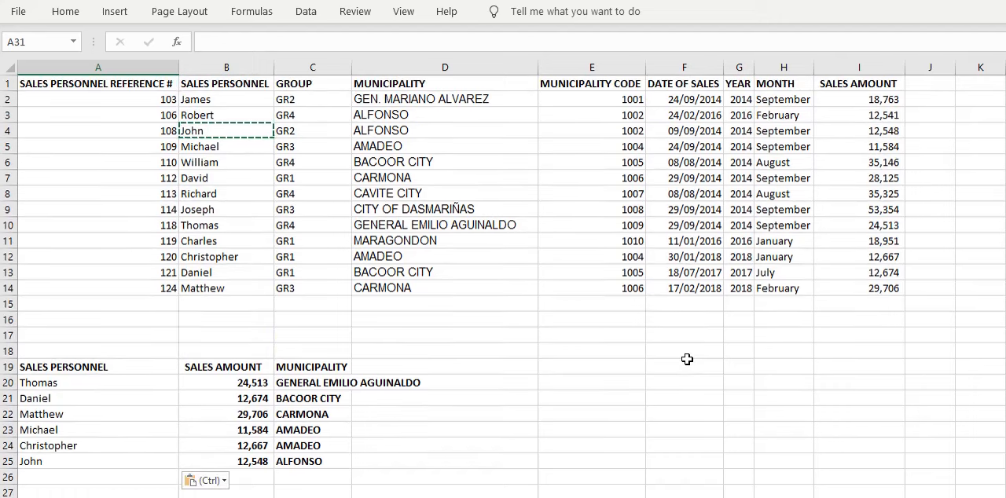